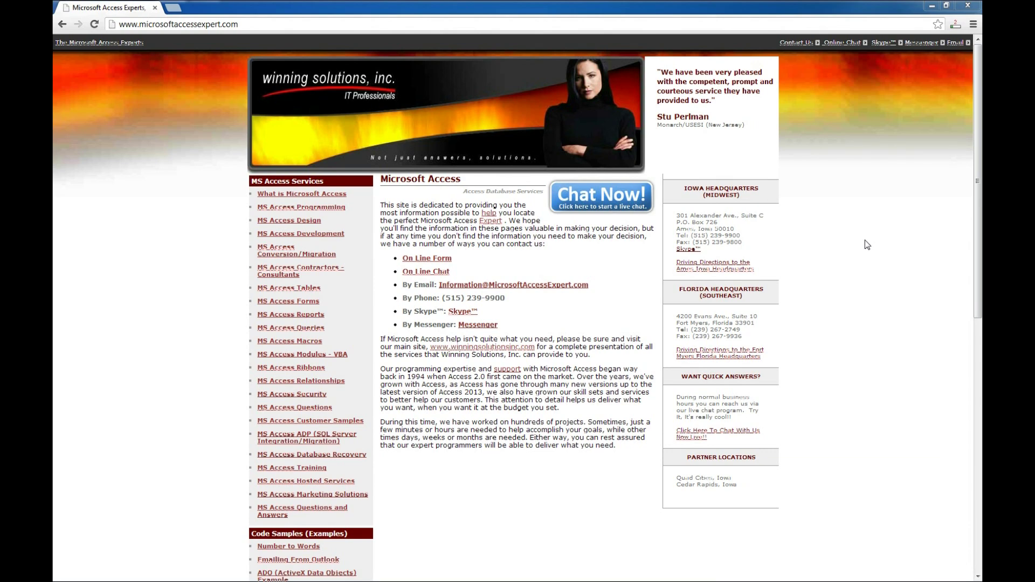
- Open the Access Contact Database page from the Database Templates sidebar links
scroll(561, 391, down, 2)
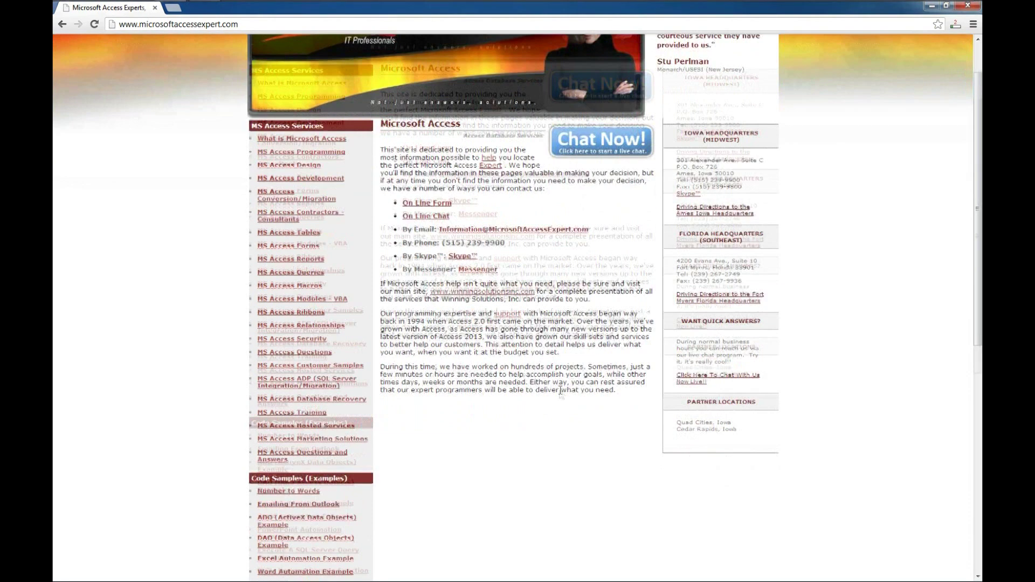
scroll(561, 391, down, 6)
scroll(478, 452, down, 1)
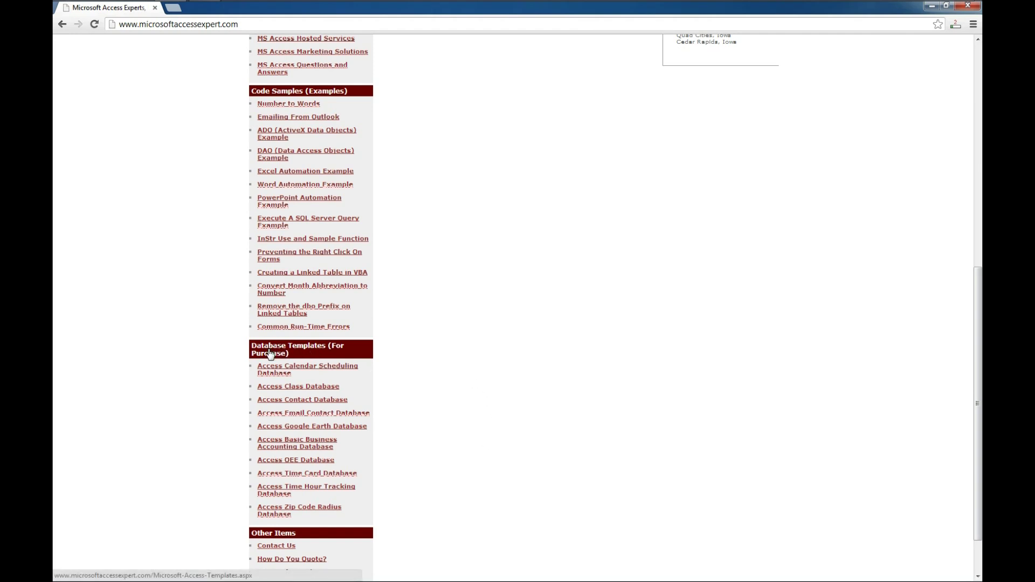
click(300, 401)
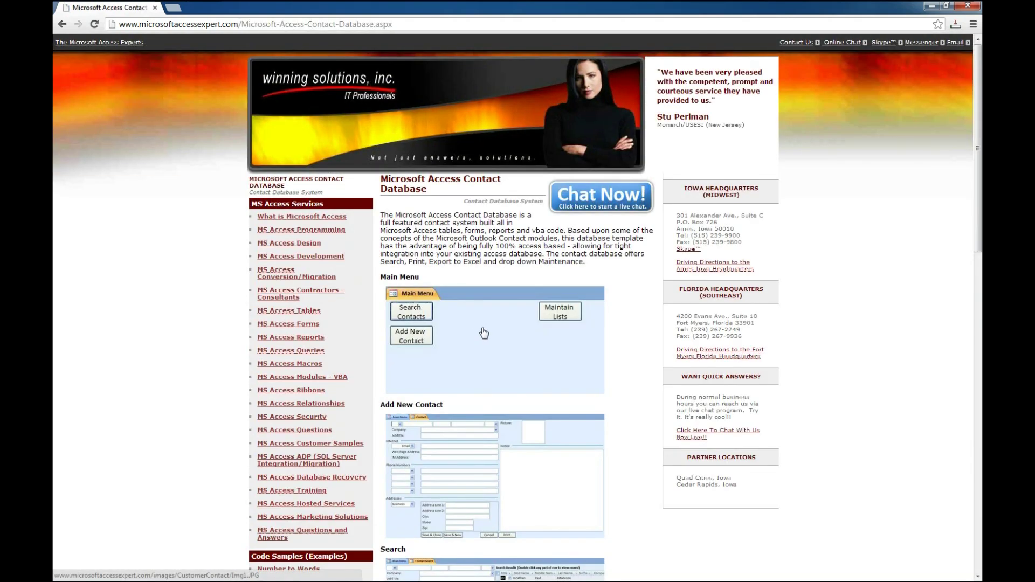
- Save the CustomerContactDemo.zip demo download to the Desktop, then close Chrome
scroll(481, 341, down, 5)
scroll(484, 333, down, 9)
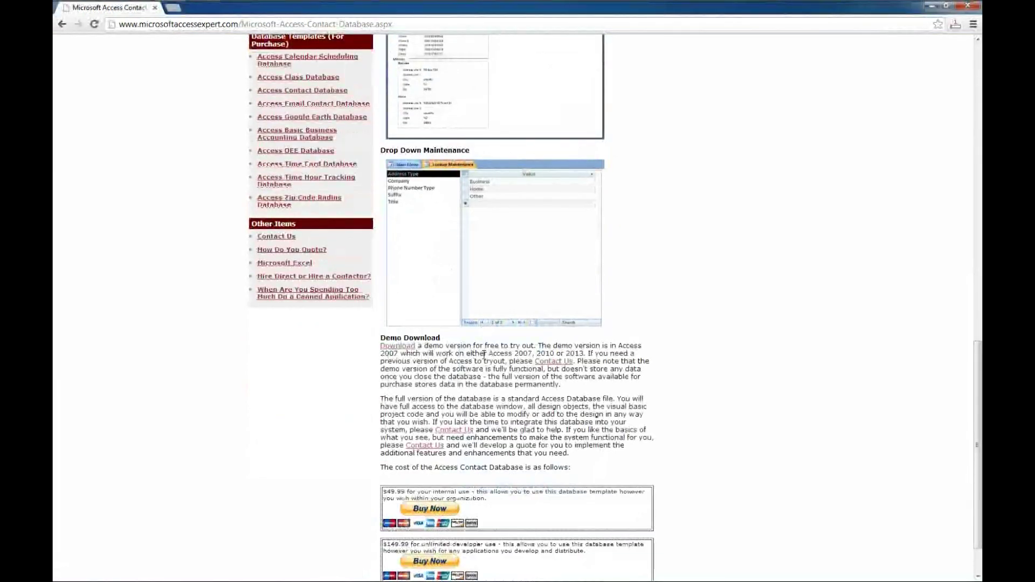
scroll(485, 354, down, 2)
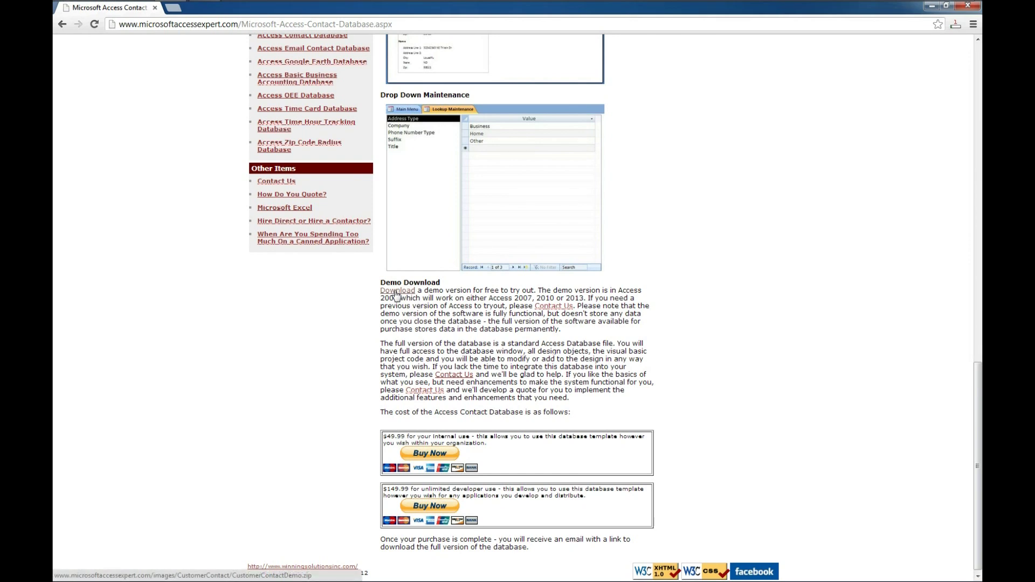
right_click(396, 296)
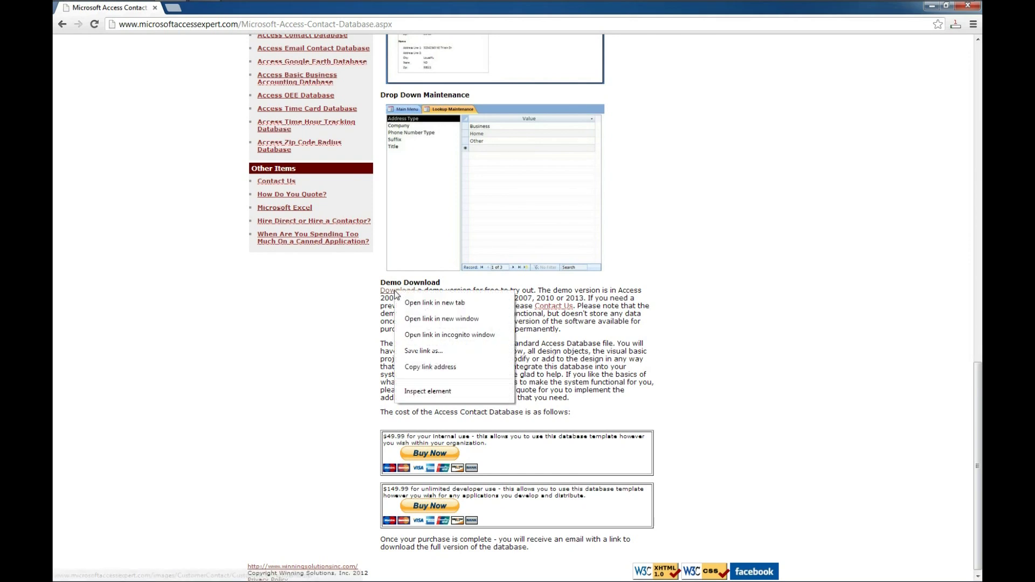
click(427, 353)
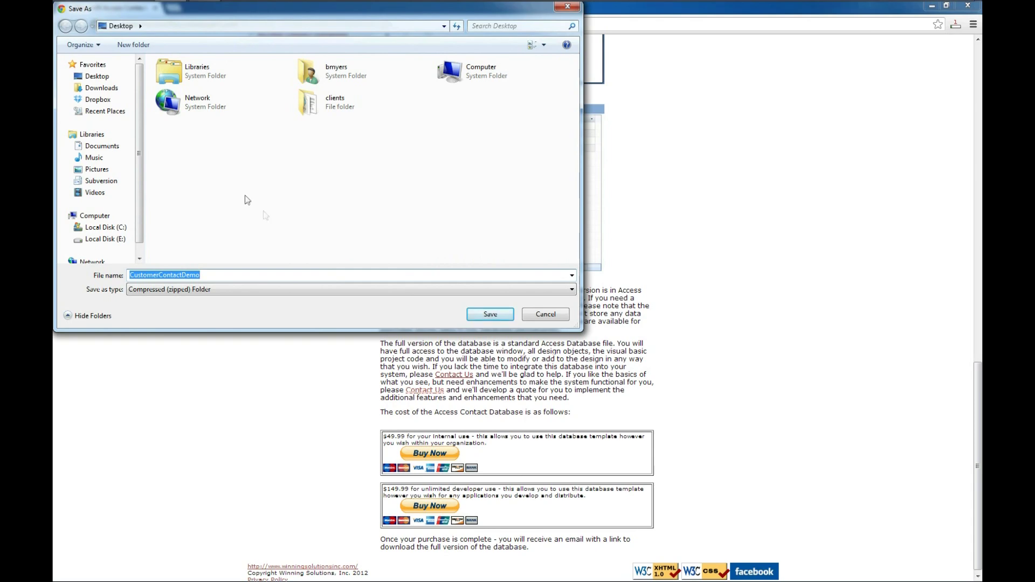
click(129, 78)
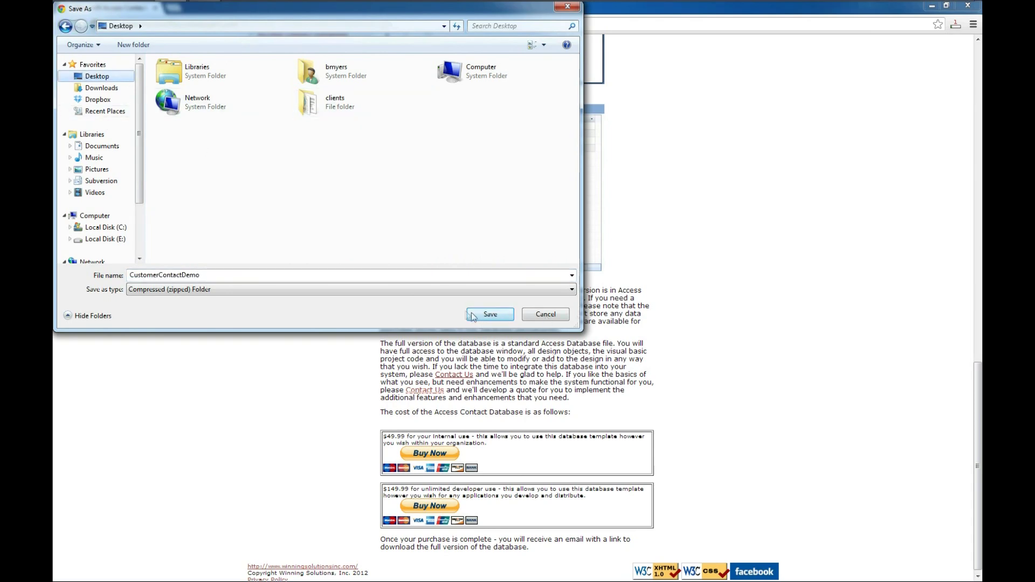
click(490, 315)
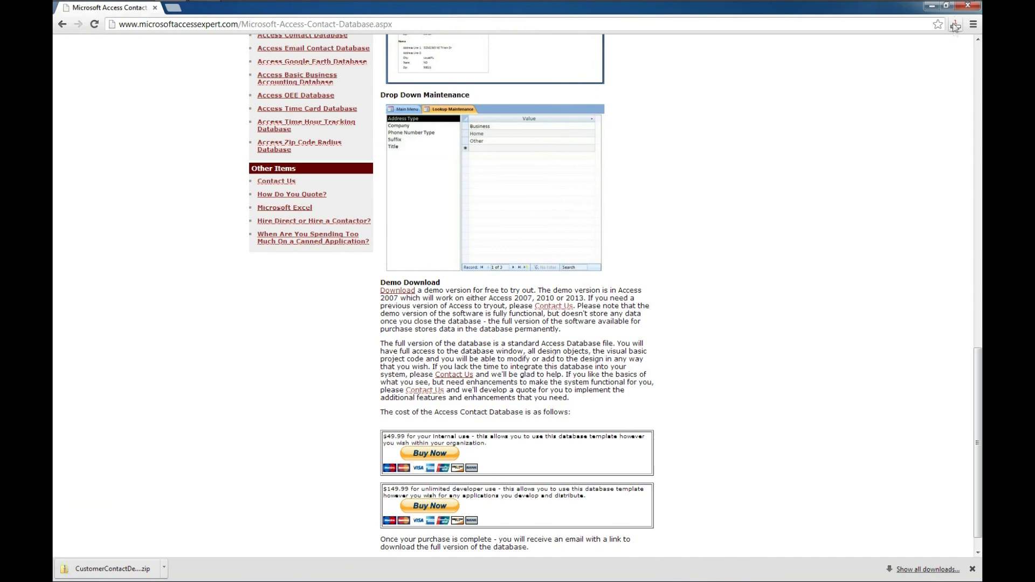
click(964, 10)
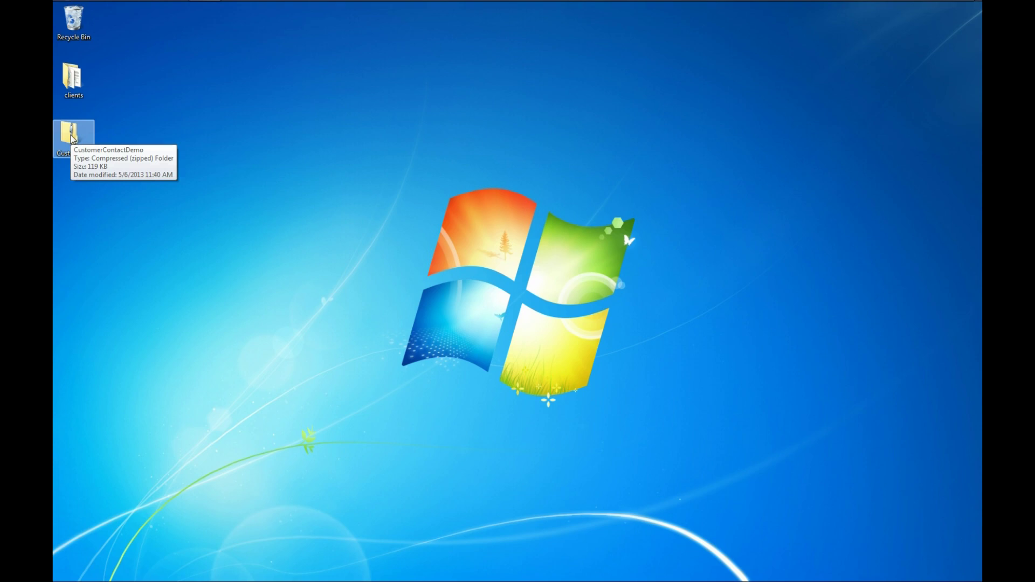
- Extract the CustomerContactDemo zip into a CustomerContactDemo folder
right_click(73, 136)
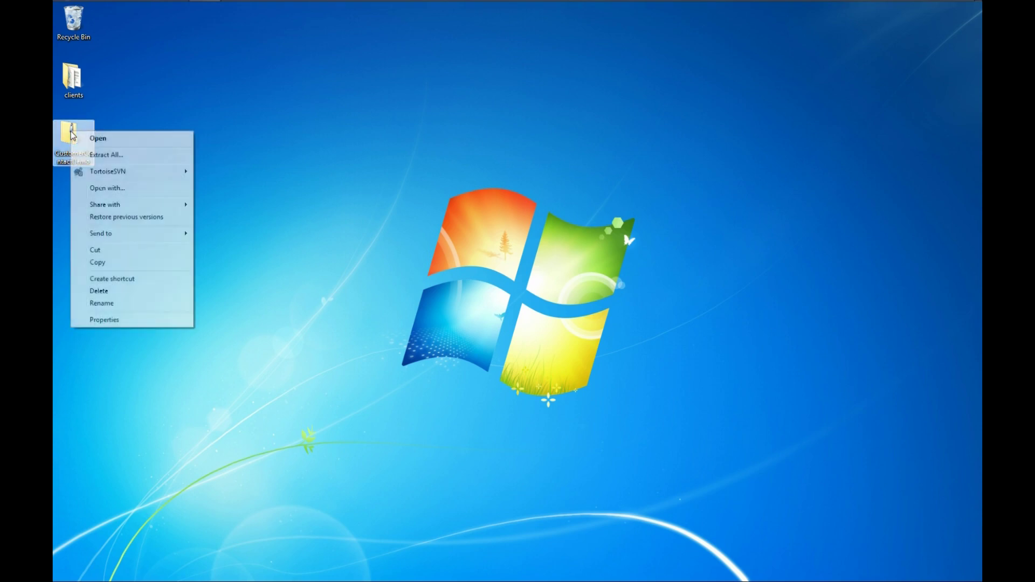
click(110, 155)
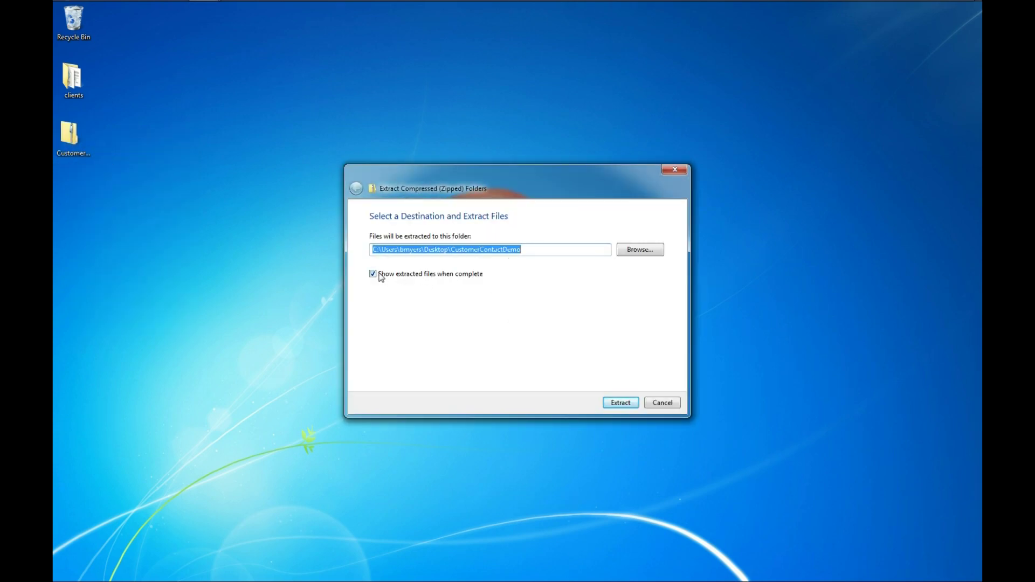
click(624, 405)
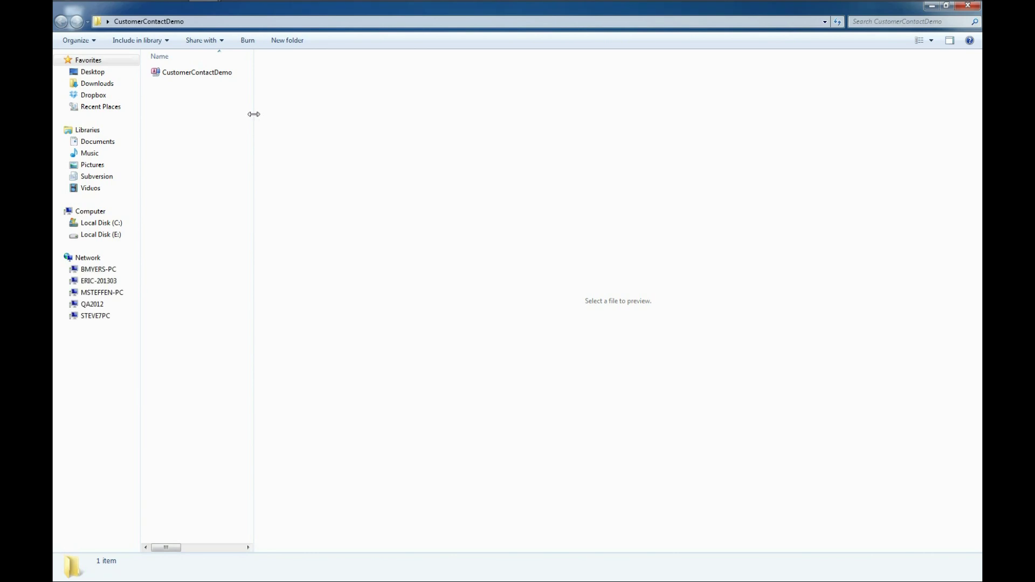
- Widen the file list and open the extracted CustomerContactDemo database
drag(252, 113, 767, 153)
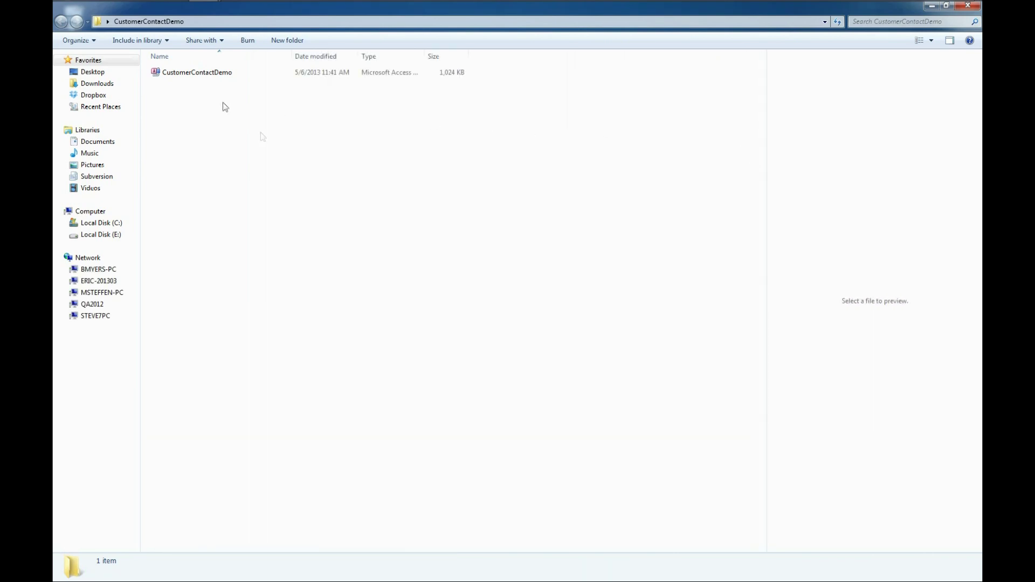
click(199, 73)
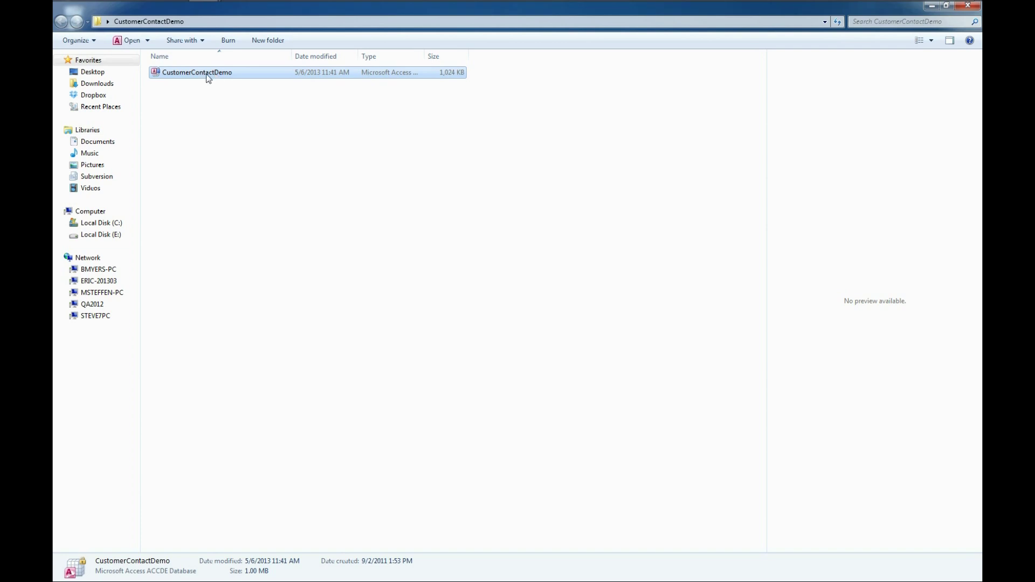
double_click(208, 75)
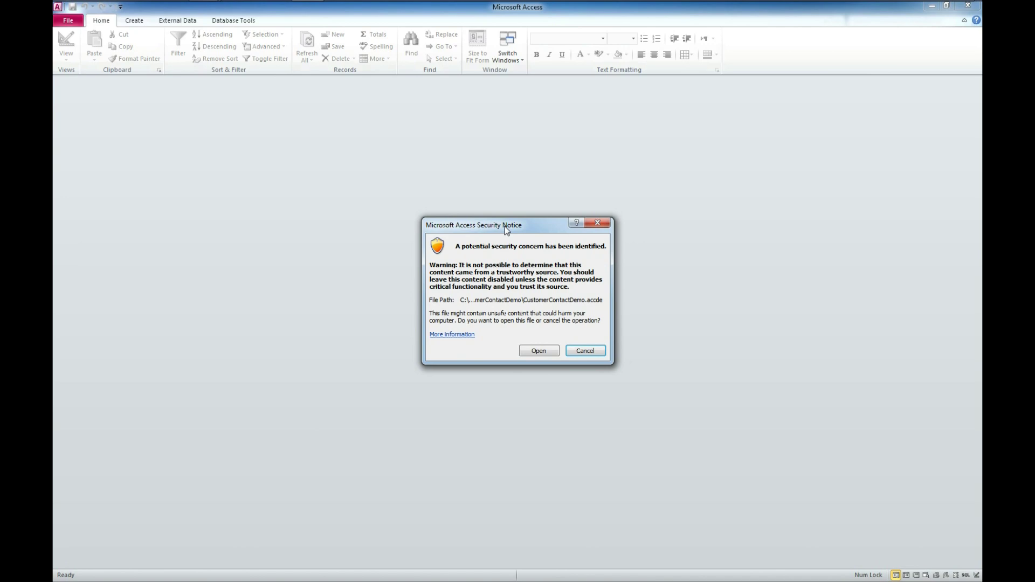
- Trust the CustomerContactDemo database at the security notice and go to Contact Search
click(543, 354)
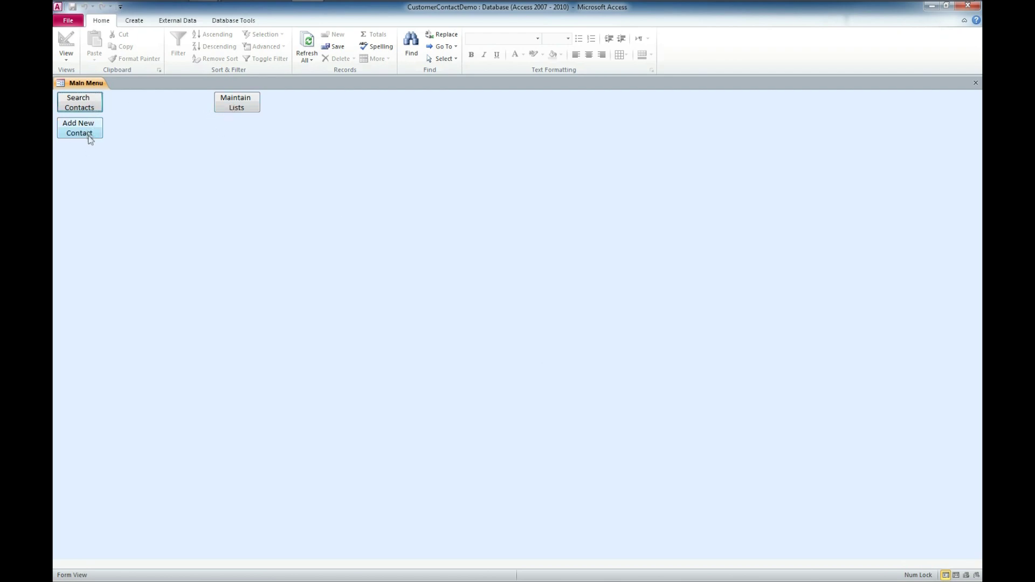
click(76, 103)
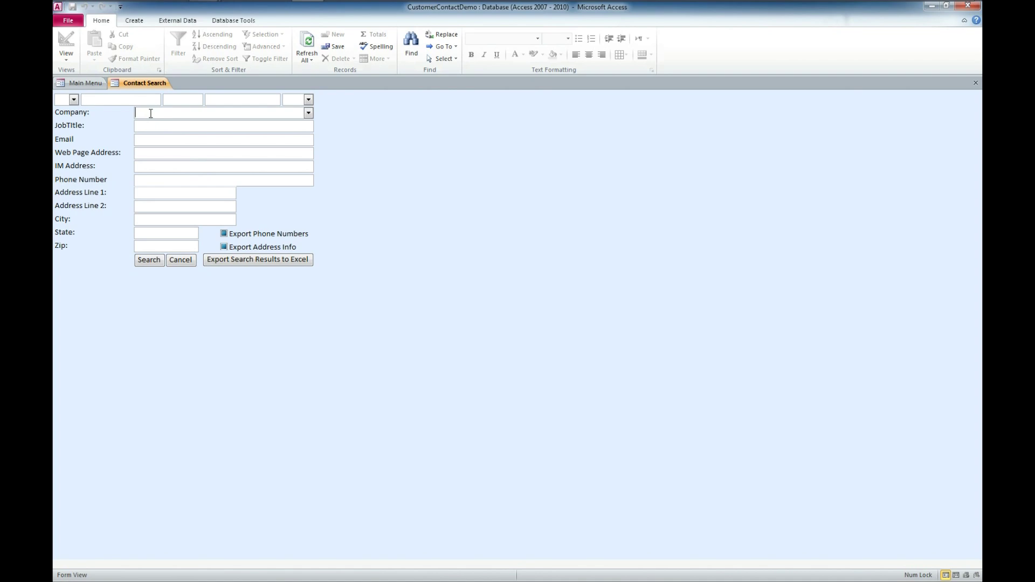
- Search contacts by company Winning Solutions, Inc. and widen the Company results column
click(309, 113)
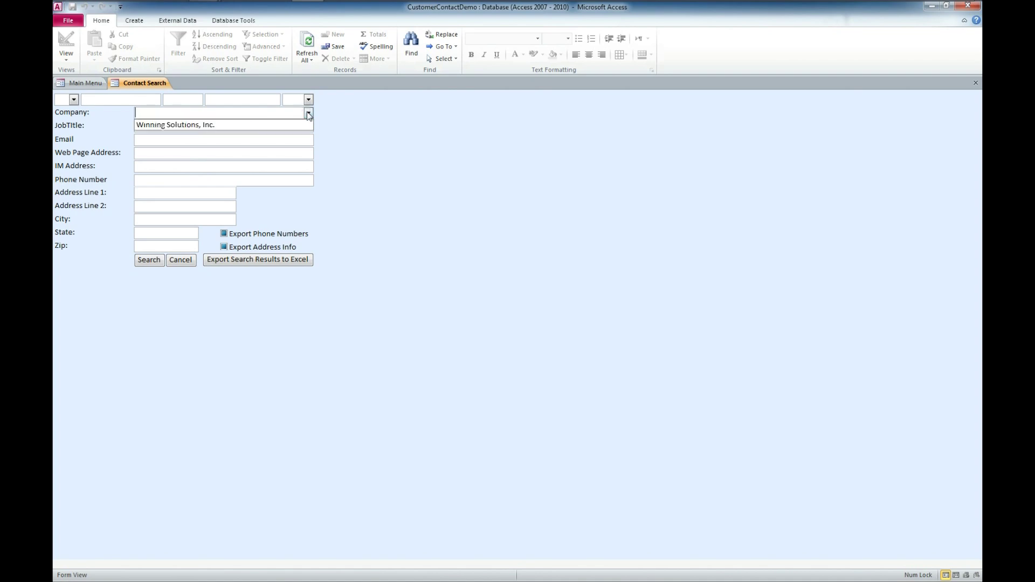
click(216, 124)
click(153, 261)
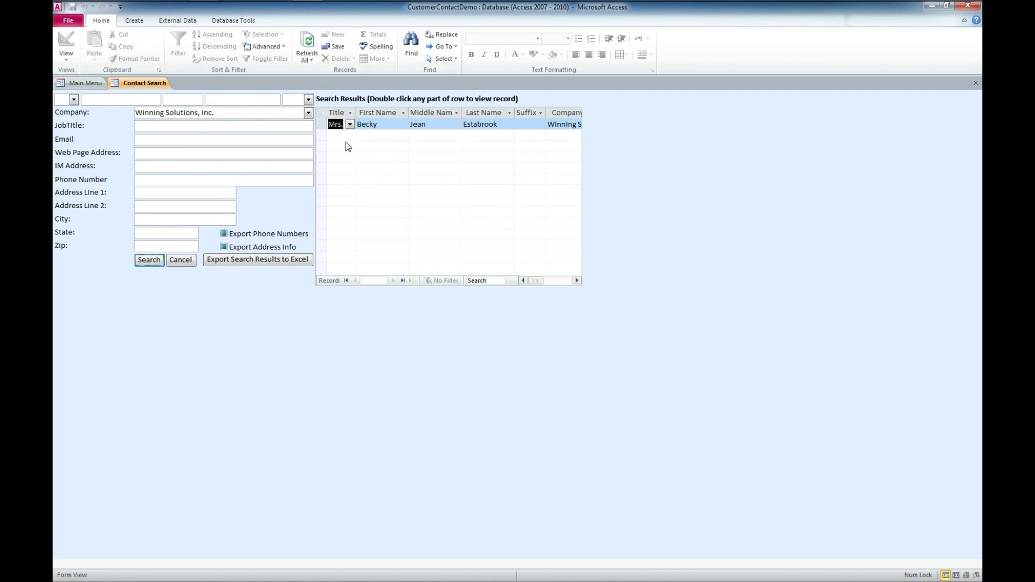
drag(532, 279, 541, 280)
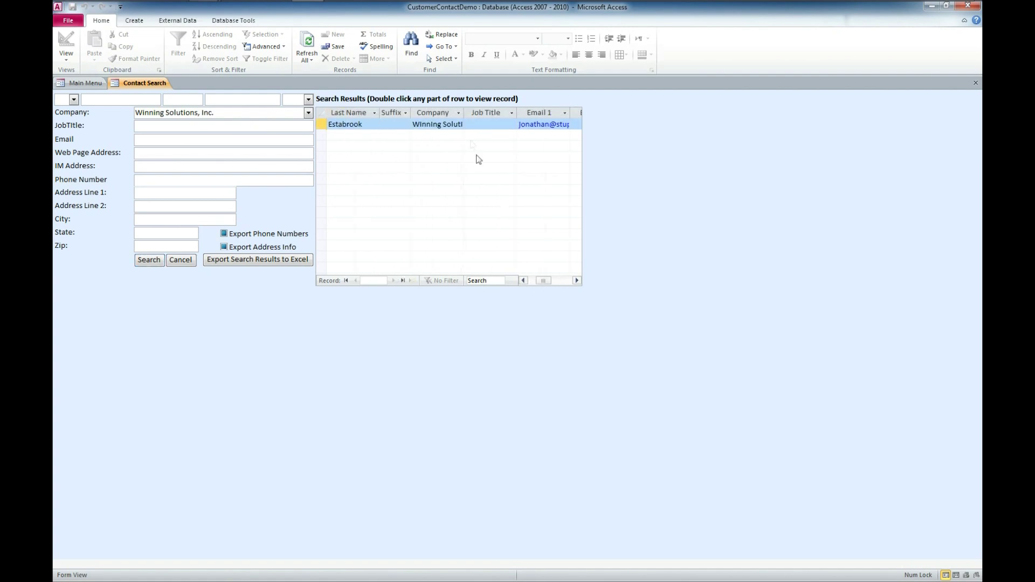
drag(464, 111, 486, 111)
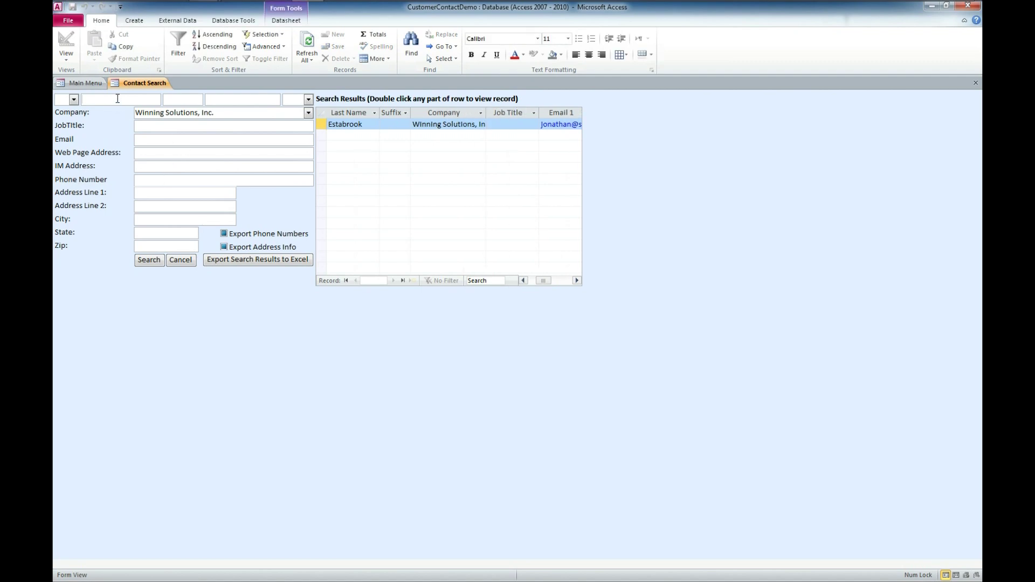
- Clear the Company criterion and leave the first-name box empty
drag(220, 113, 132, 105)
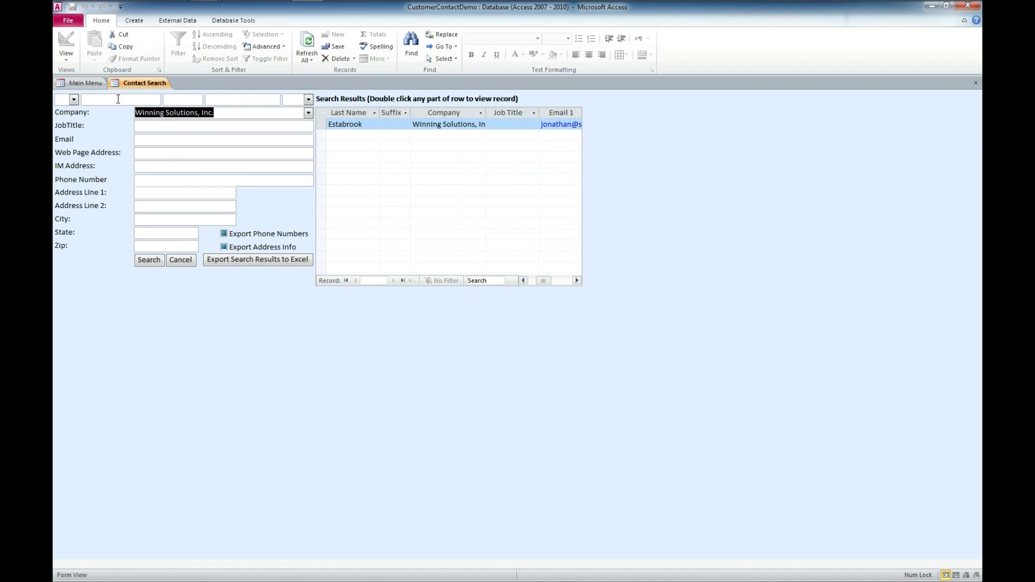
key(Delete)
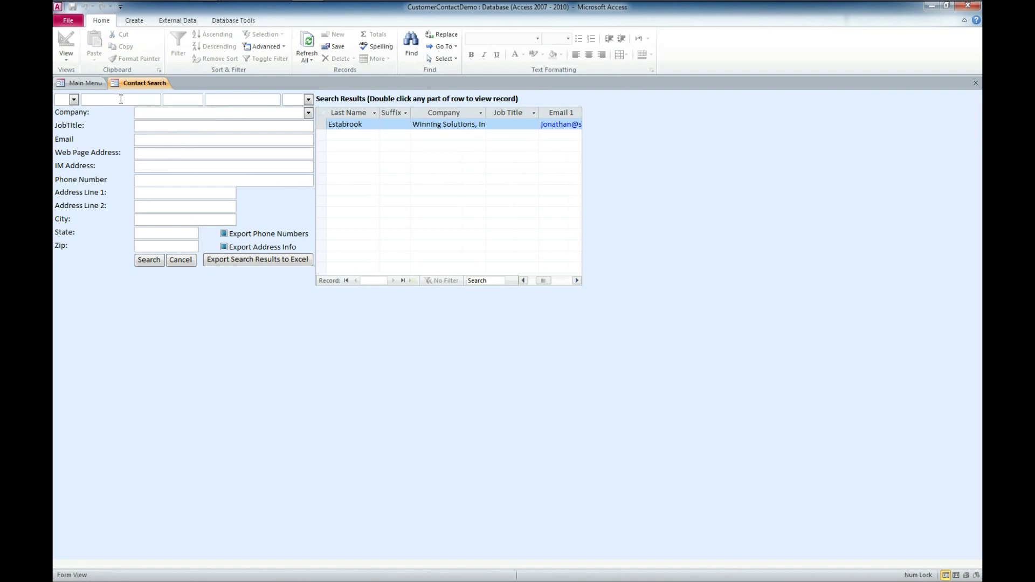
click(121, 100)
text(J)
key(BackSpace)
click(153, 261)
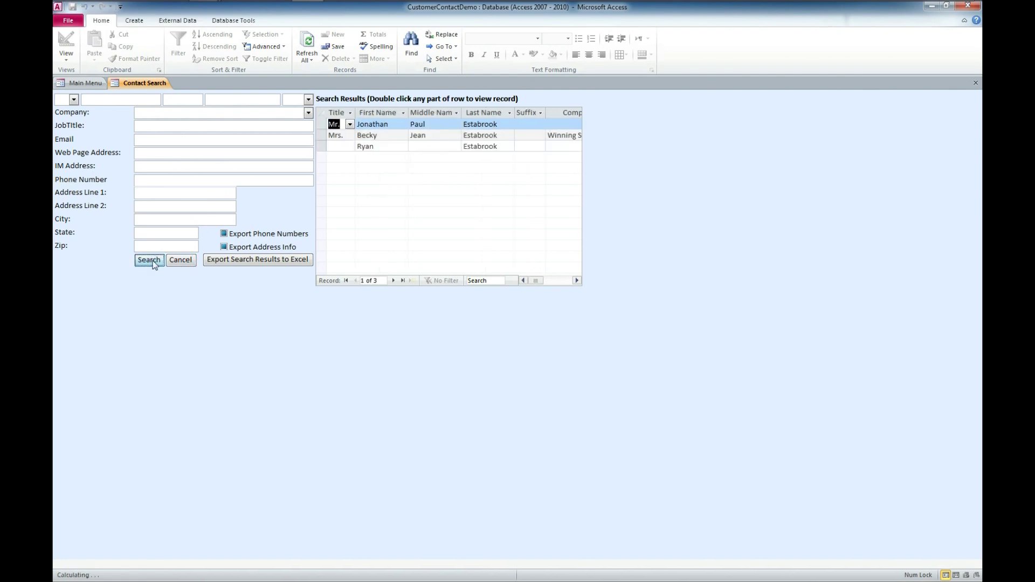
mouse_move(536, 280)
mouse_down()
mouse_move(561, 280)
mouse_move(521, 281)
mouse_up()
click(163, 114)
click(105, 98)
text(J)
click(149, 261)
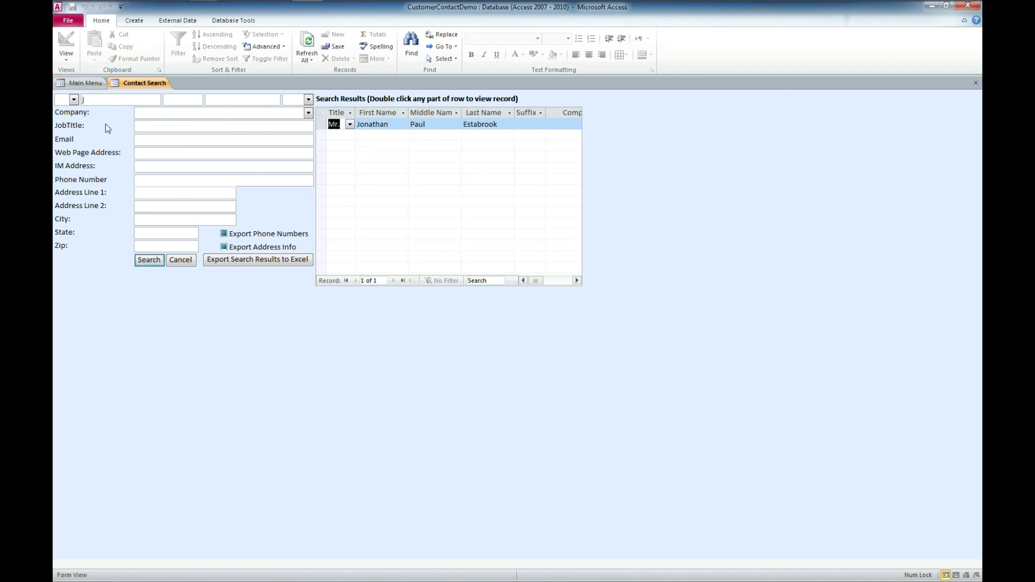
key(shift+Home)
key(BackSpace)
click(150, 263)
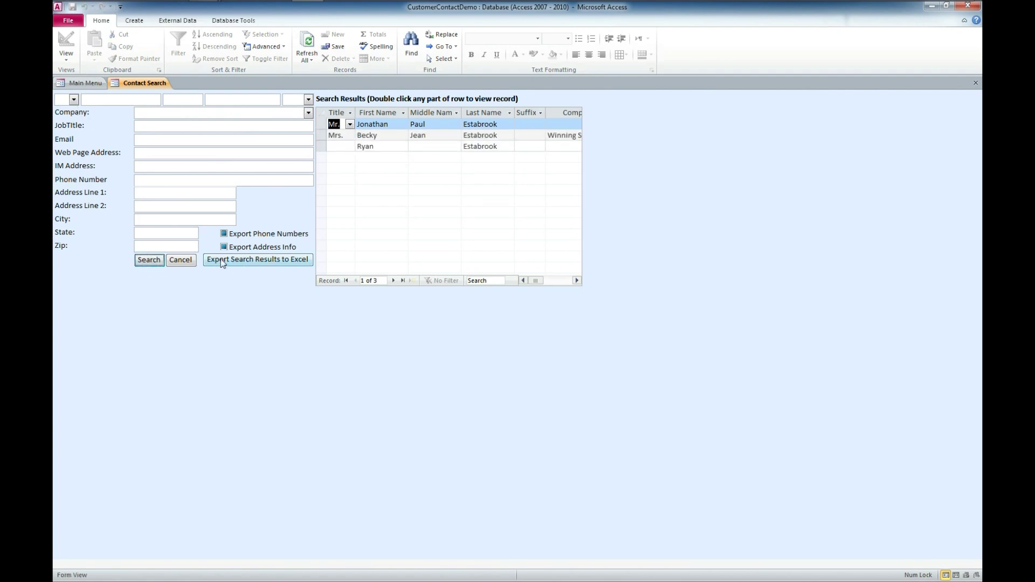
- Export the Estabrook search results to Excel, then close Excel and the Contact Search form
click(263, 261)
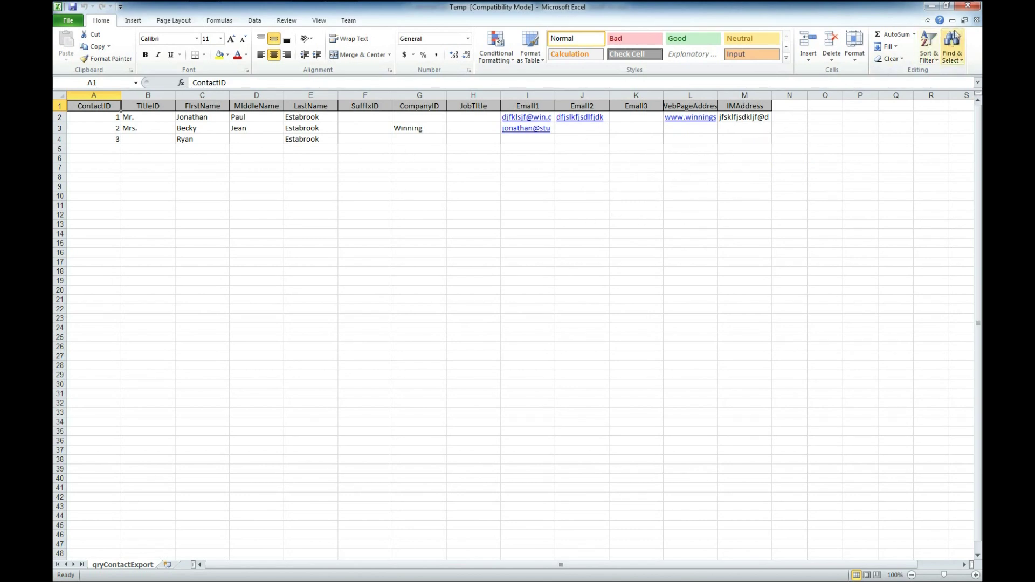
click(969, 6)
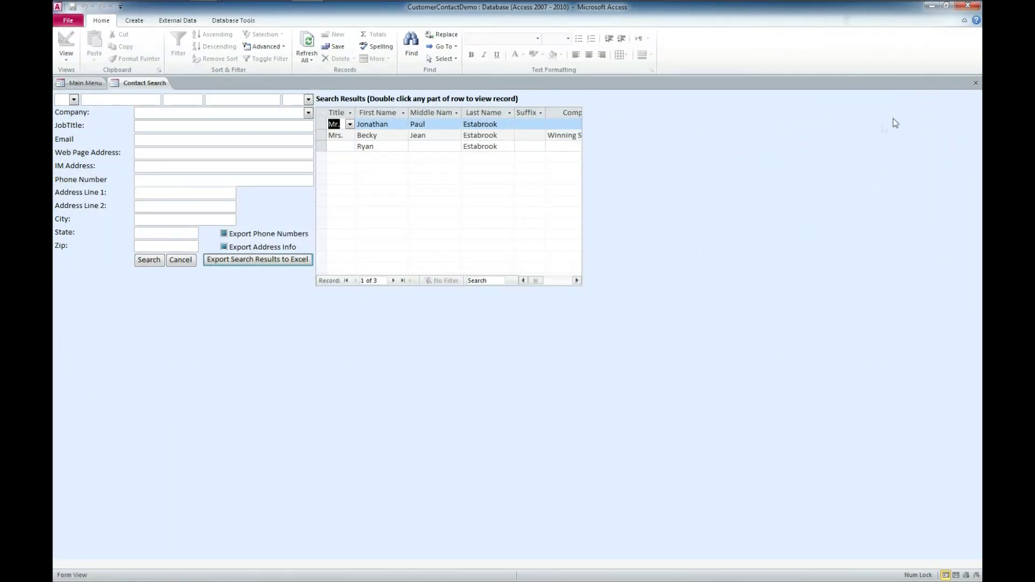
click(976, 82)
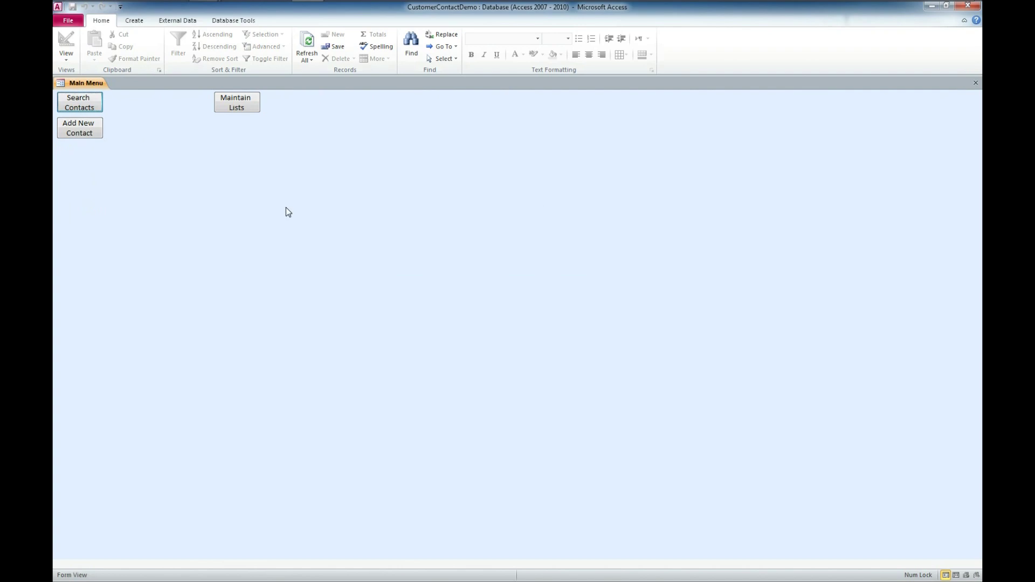
- Start a new contact with title Mr. and enter the contact's full name
click(79, 129)
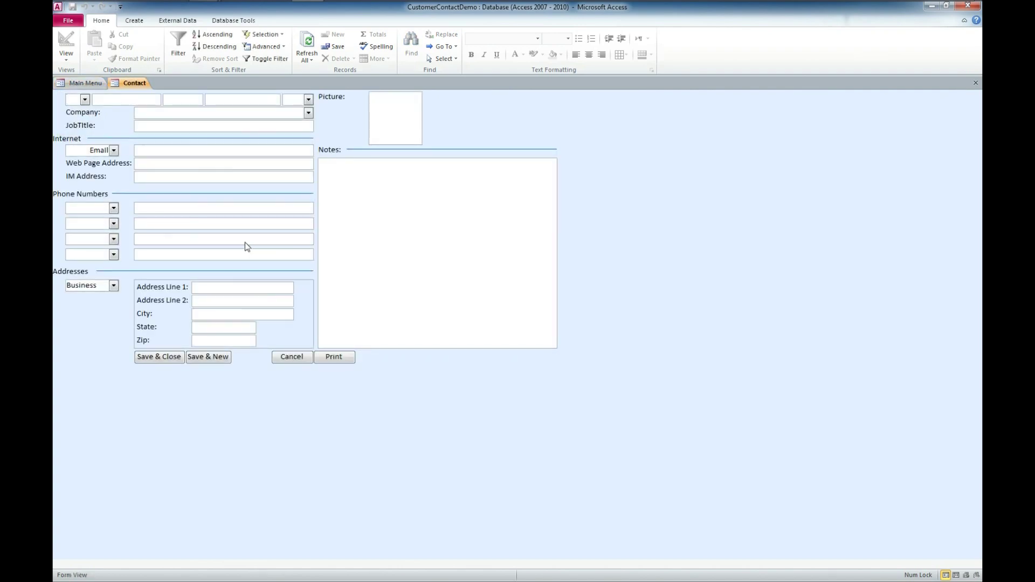
click(84, 99)
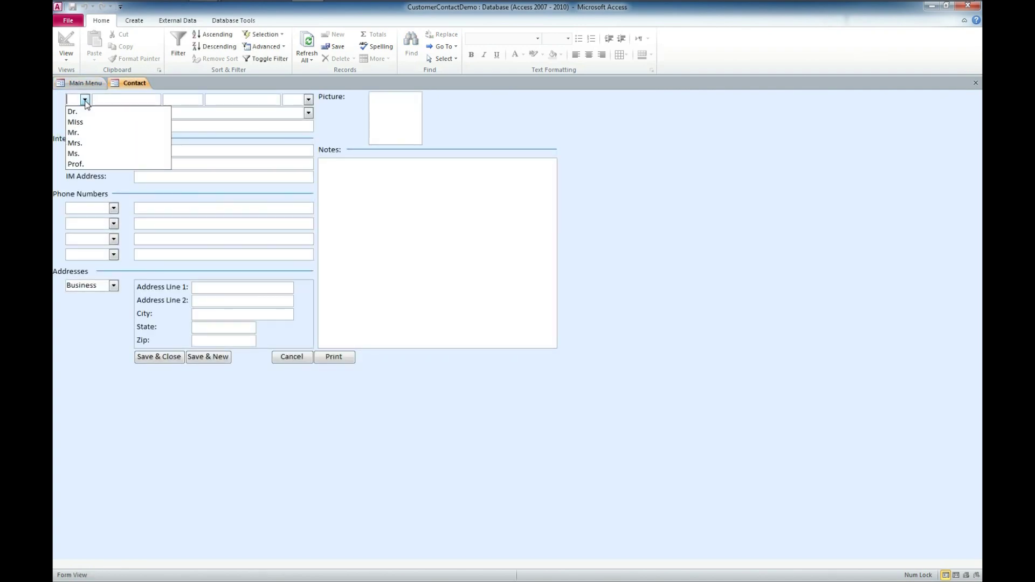
click(87, 133)
click(105, 99)
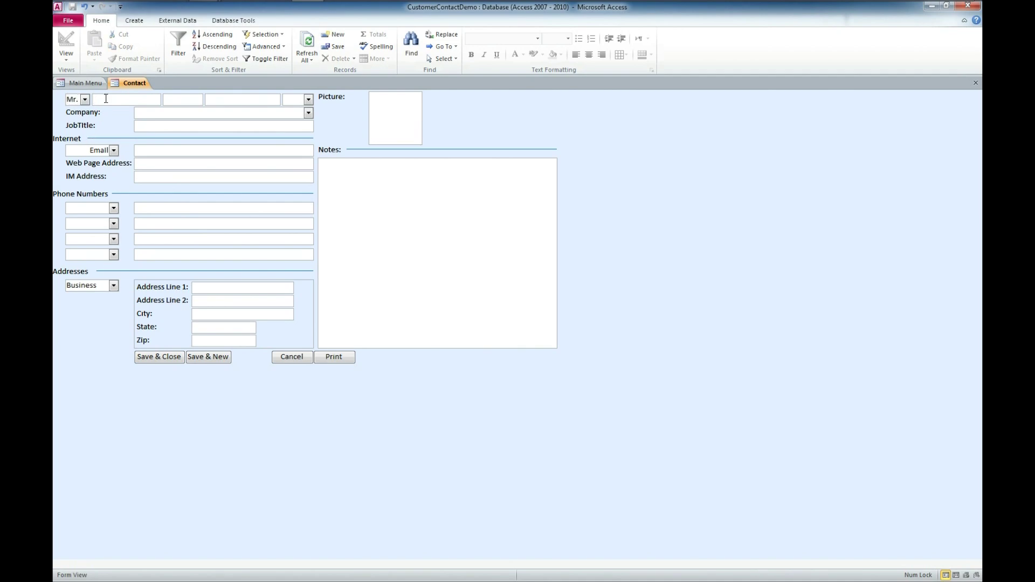
- Set the company to Winning Solutions, Inc. and the job title to Project Manager
click(292, 111)
click(308, 113)
click(252, 125)
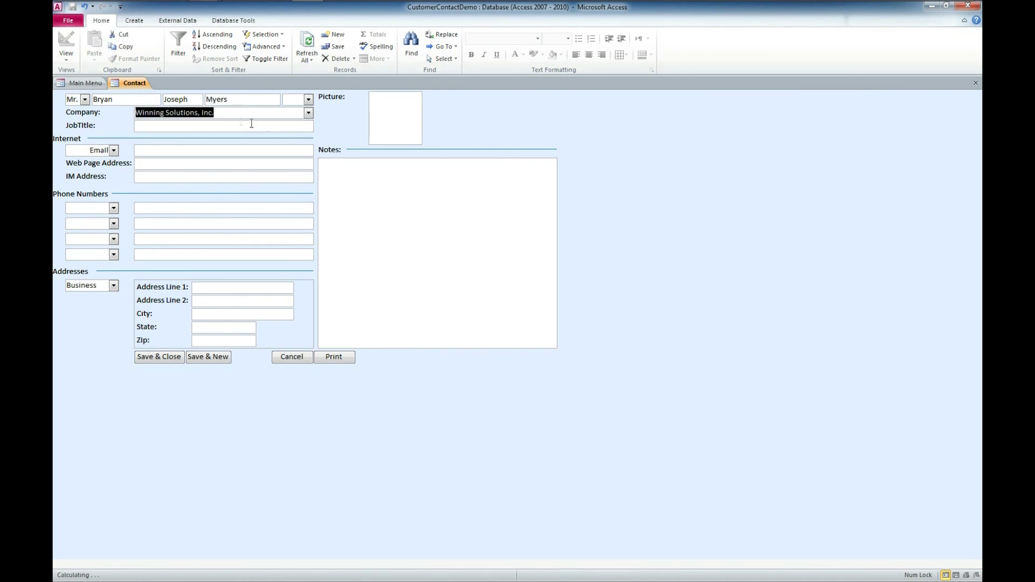
click(242, 126)
text(Pr)
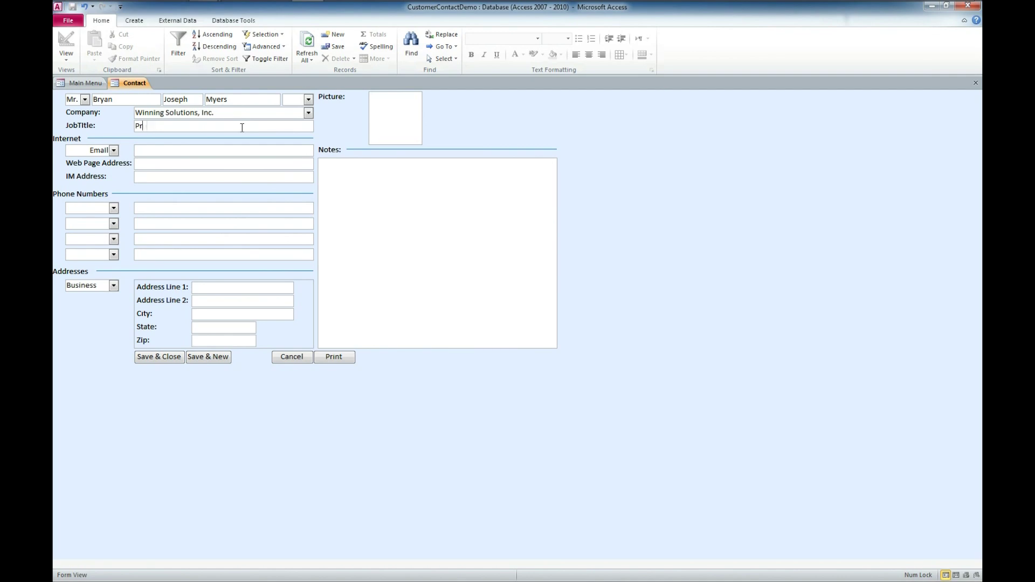
text(oject Manager)
- Enter the contact's email address and web page address
click(195, 150)
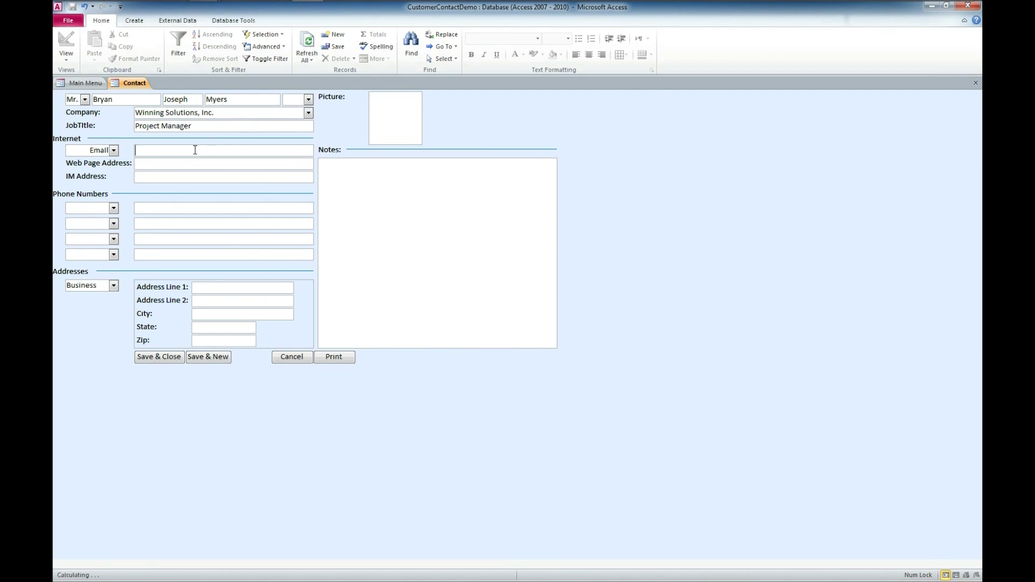
click(189, 165)
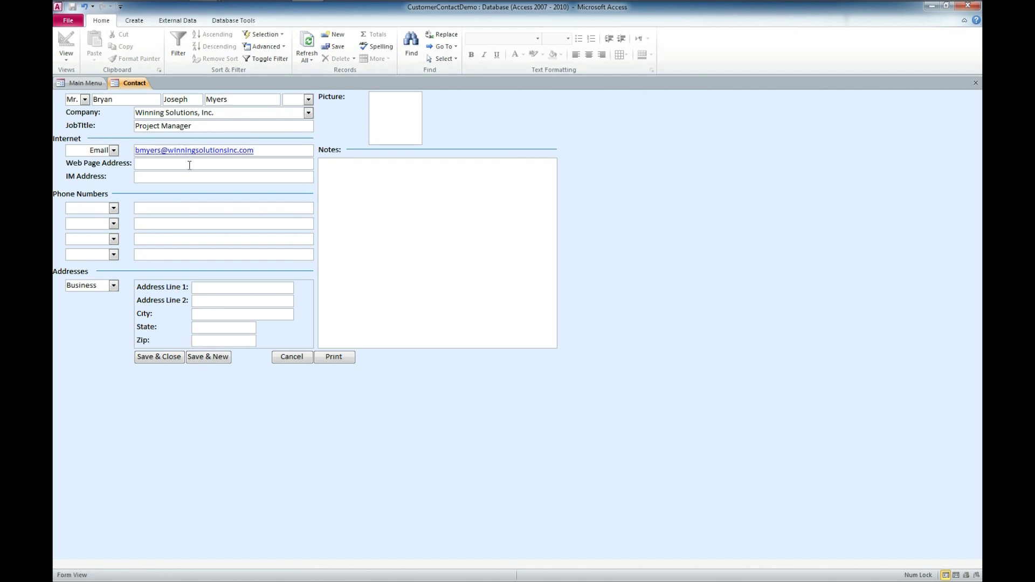
text(http://www.micr)
text(osoftaccessexpert)
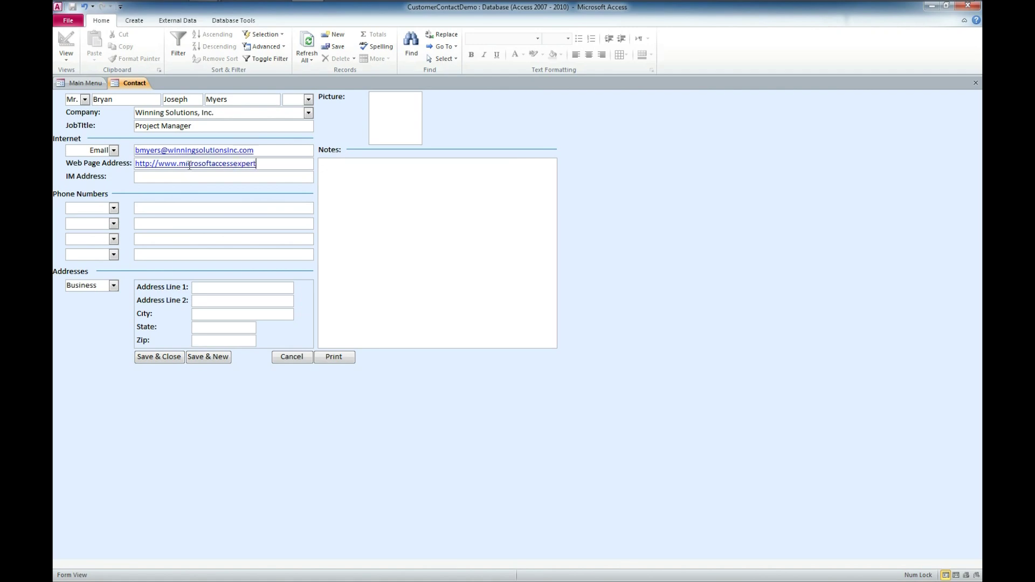
text(.com)
- Add a Business phone entry with the contact's business phone number
click(113, 209)
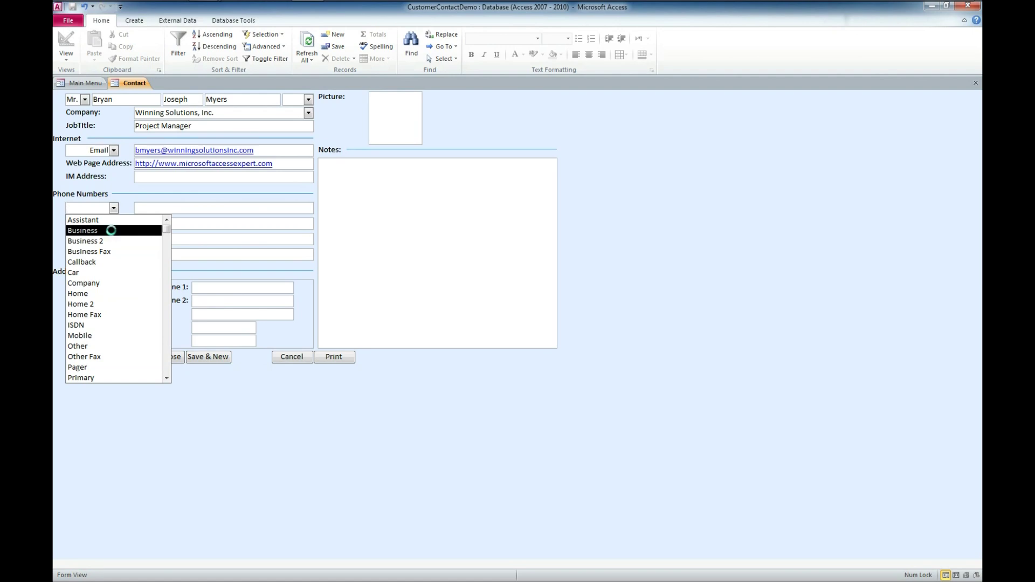
click(108, 230)
click(157, 207)
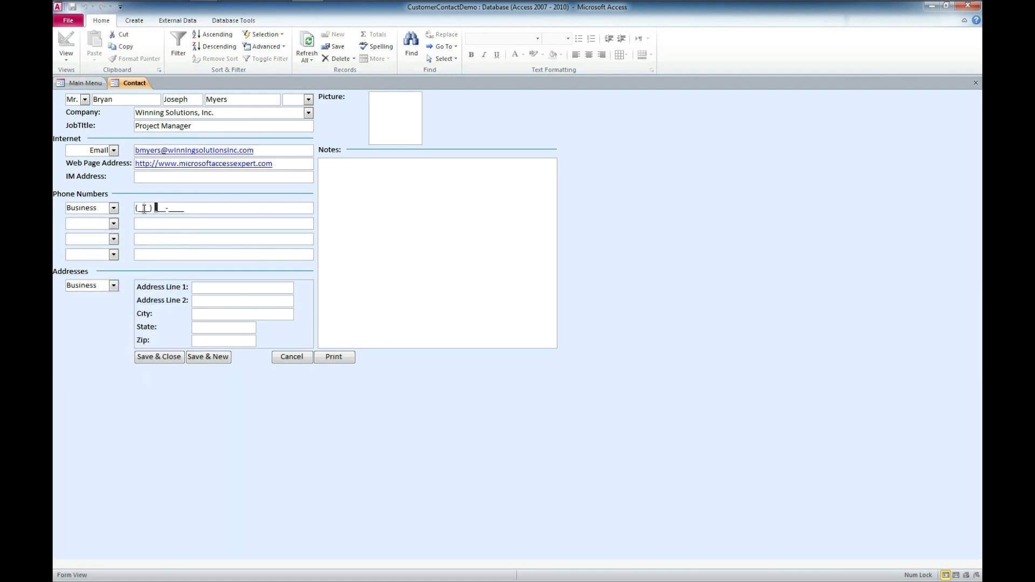
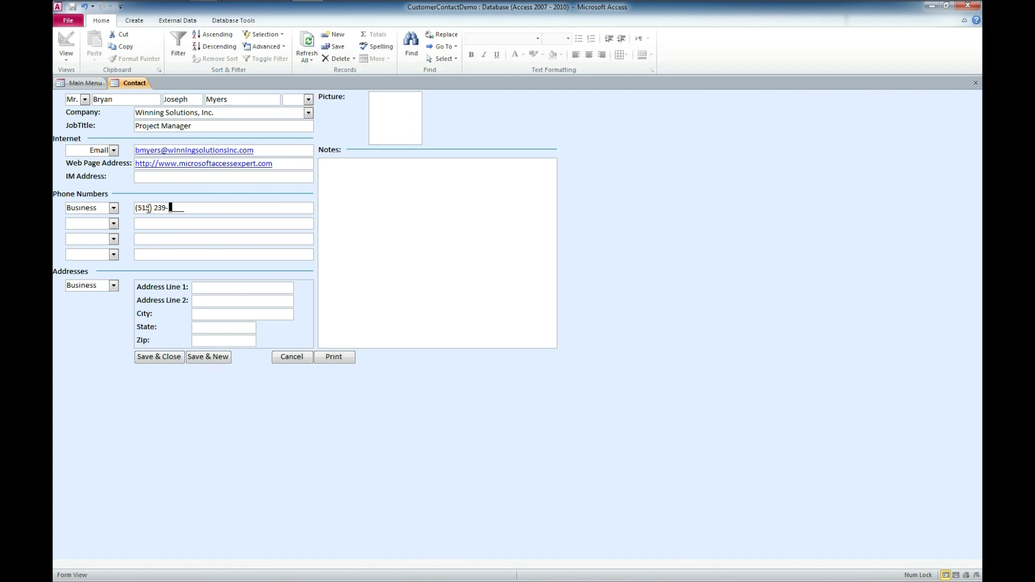
click(228, 287)
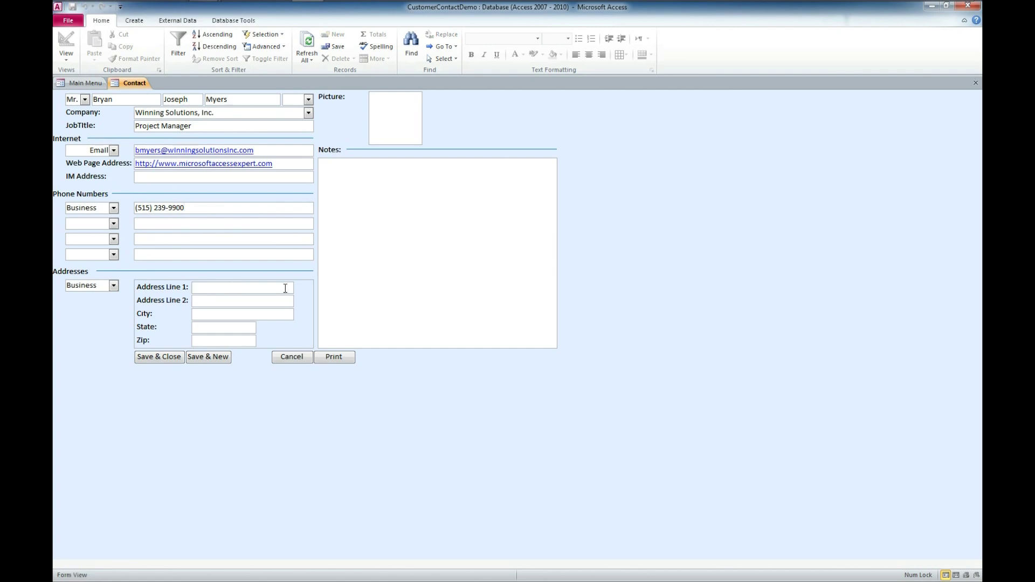
- Fill in the contact's business address lines, city, state and zip
key(Tab)
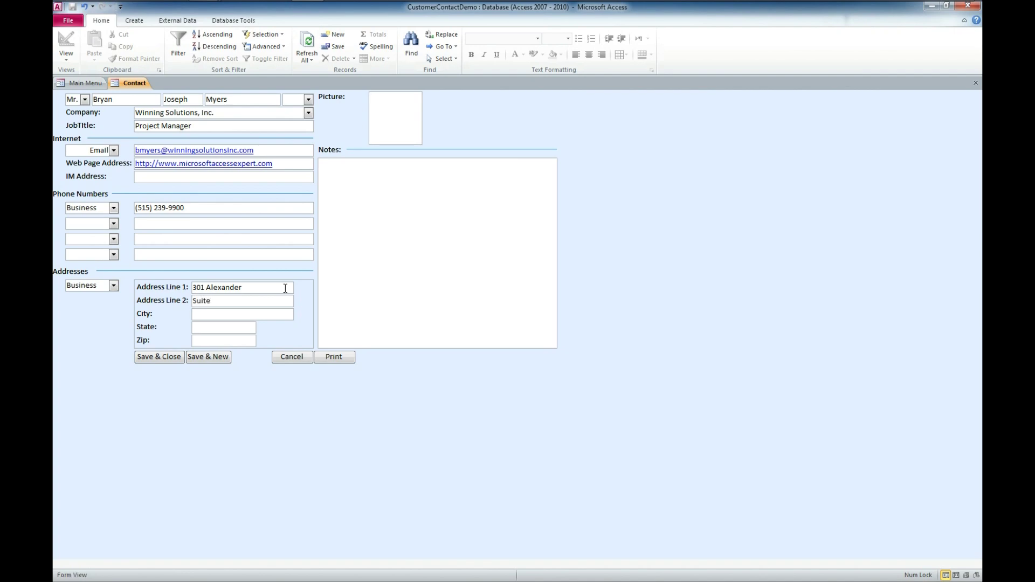
key(Tab)
key(Tab)
text(Iowa)
key(Tab)
text(500)
- Add the note 'Example entry' and show the contact's print preview
click(410, 215)
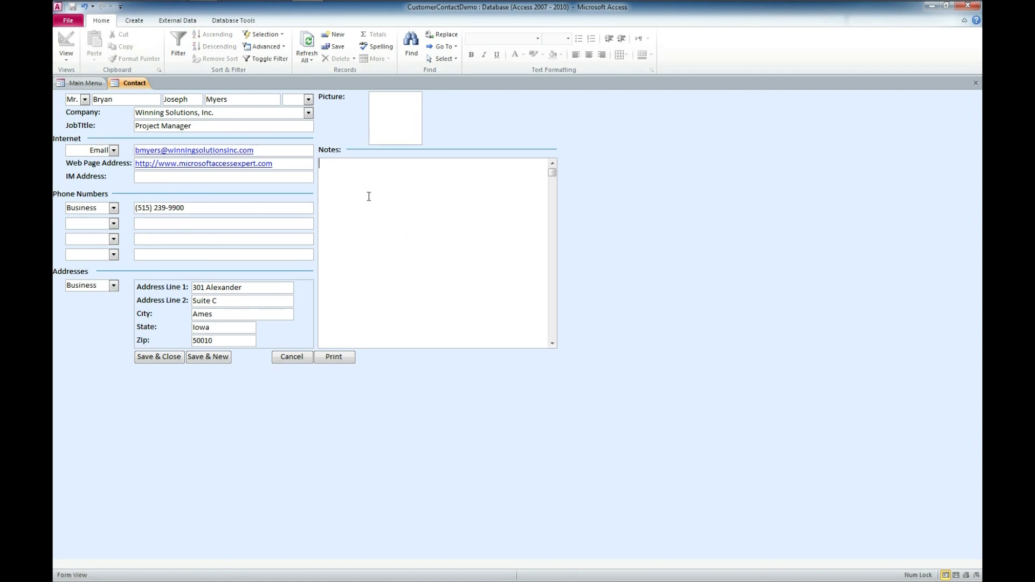
text(Example entry)
click(335, 358)
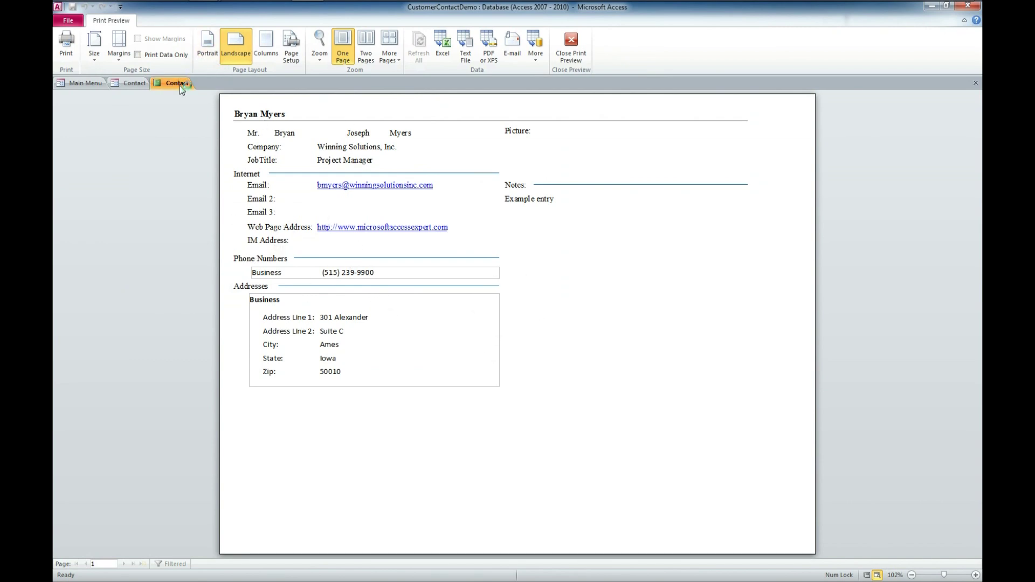
- Close the print preview and save and close the new contact record
click(976, 84)
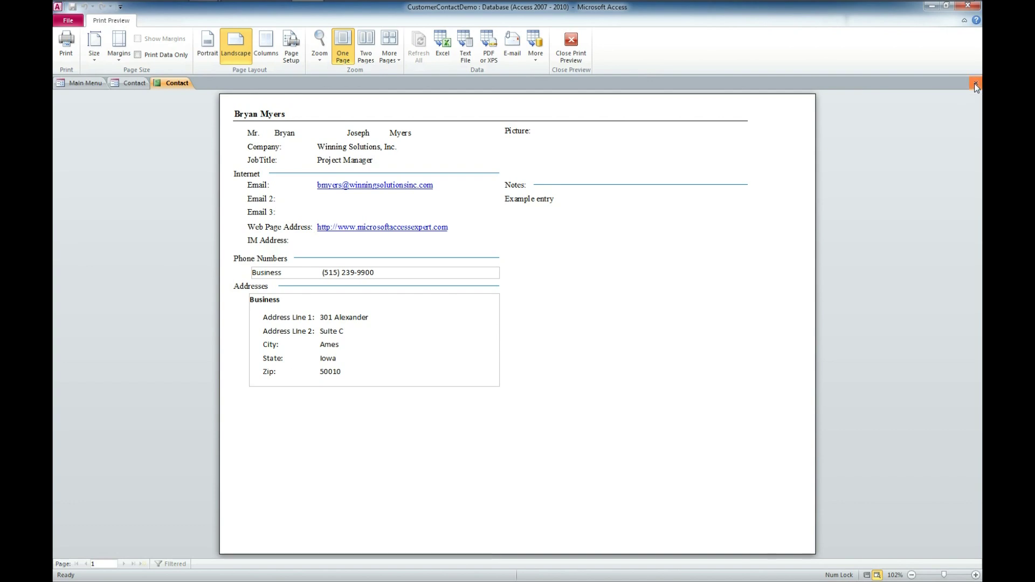
click(149, 358)
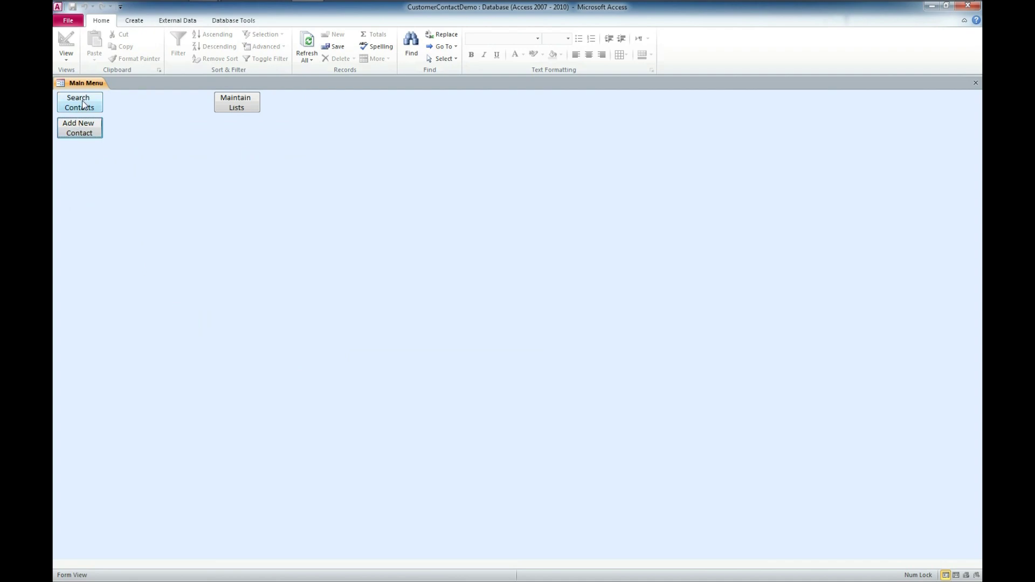
click(82, 104)
click(137, 97)
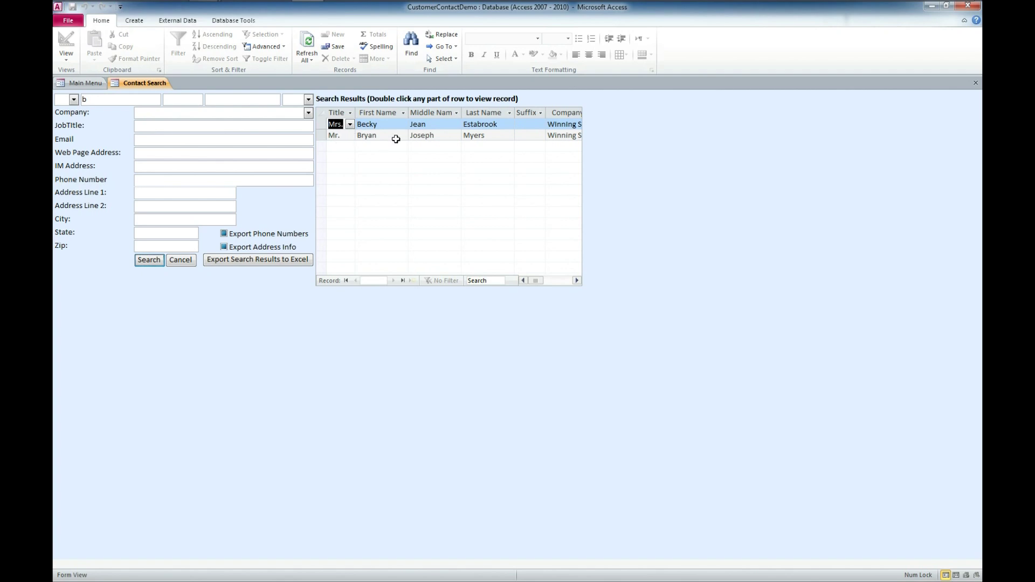
drag(98, 101, 60, 99)
key(BackSpace)
text(m)
click(149, 260)
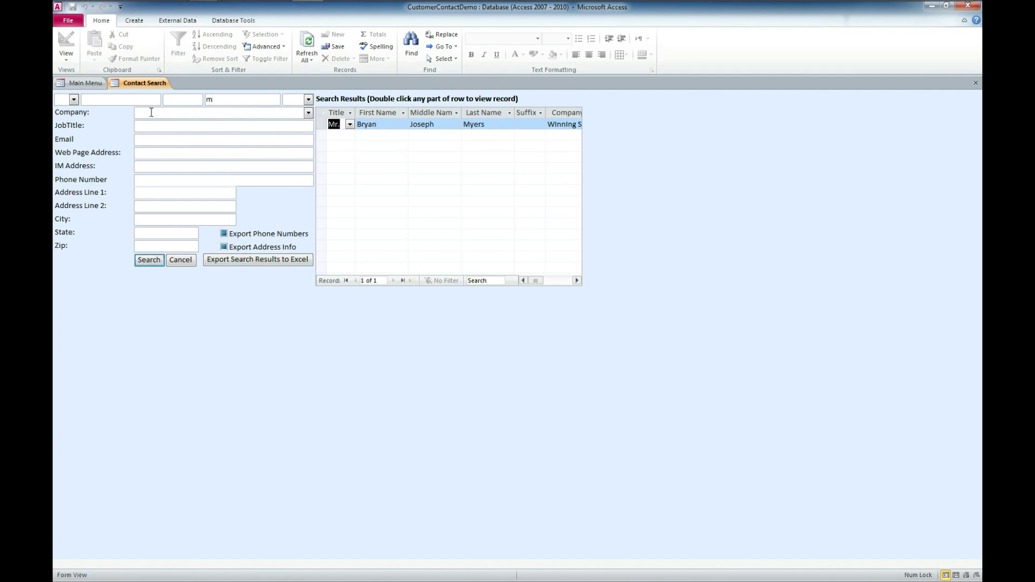
drag(277, 99, 178, 100)
click(192, 115)
drag(226, 102, 162, 99)
key(BackSpace)
click(103, 103)
text(b)
click(308, 114)
click(264, 130)
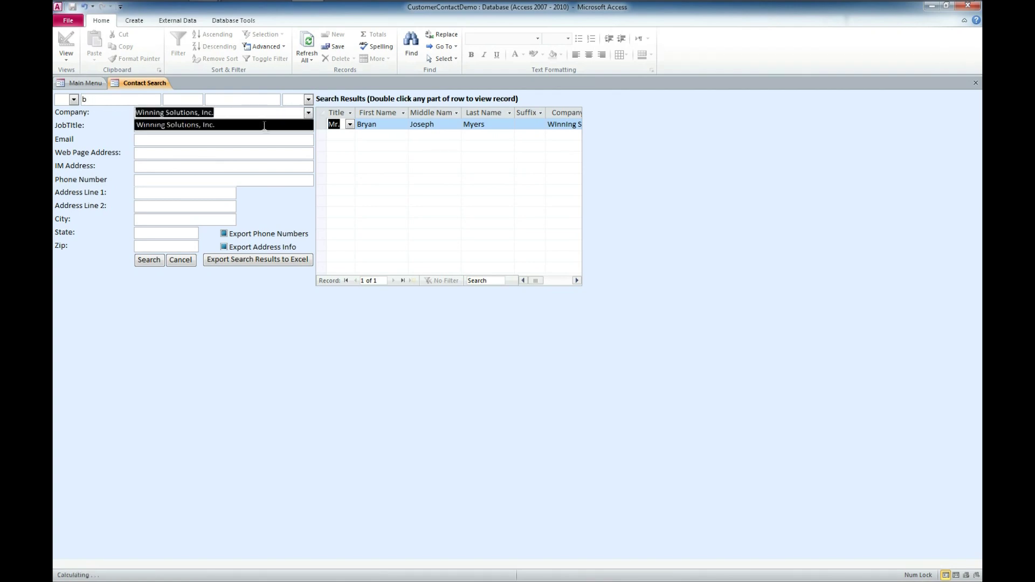
click(149, 260)
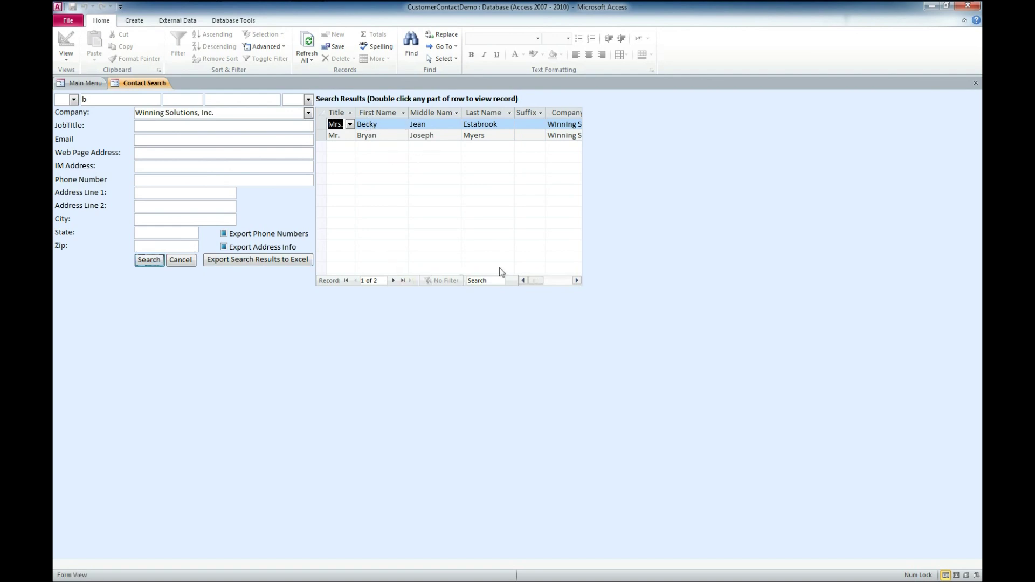
mouse_move(541, 284)
mouse_down()
mouse_move(551, 283)
mouse_move(532, 281)
mouse_up()
click(389, 122)
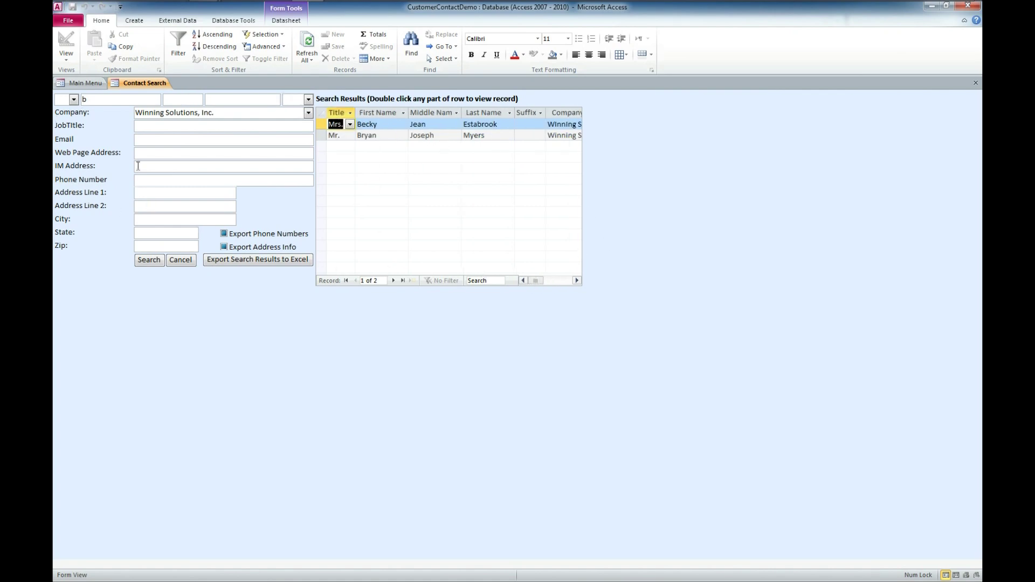
click(976, 84)
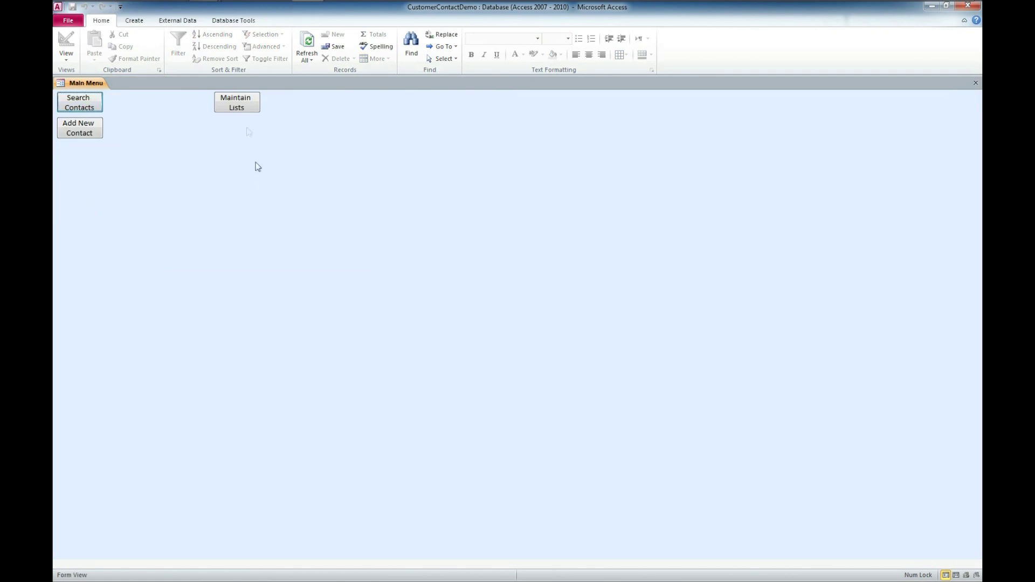
- Browse the Company, Phone Number Type, Suffix, Title and Address Type lookup lists
click(240, 106)
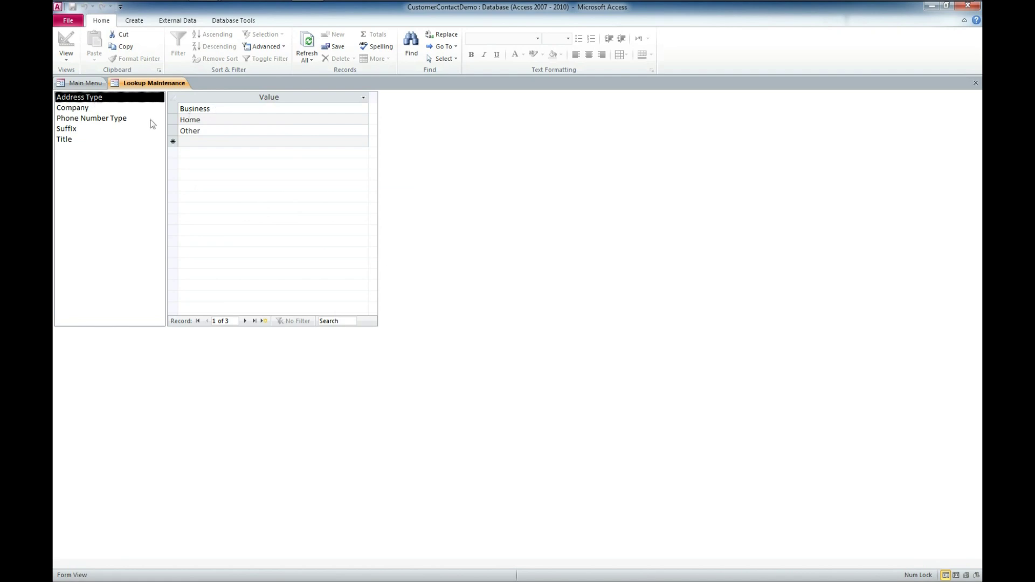
click(84, 109)
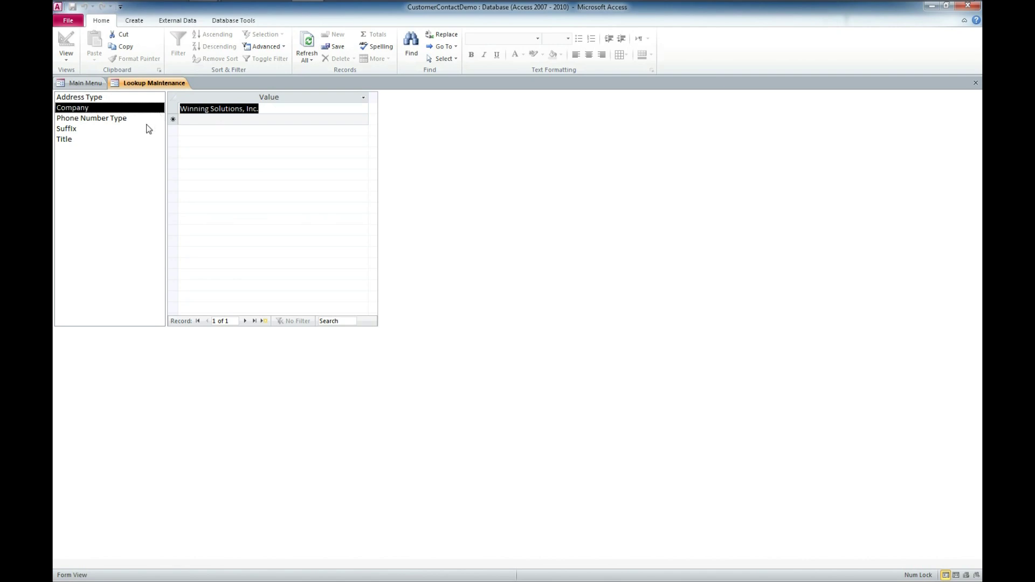
click(123, 117)
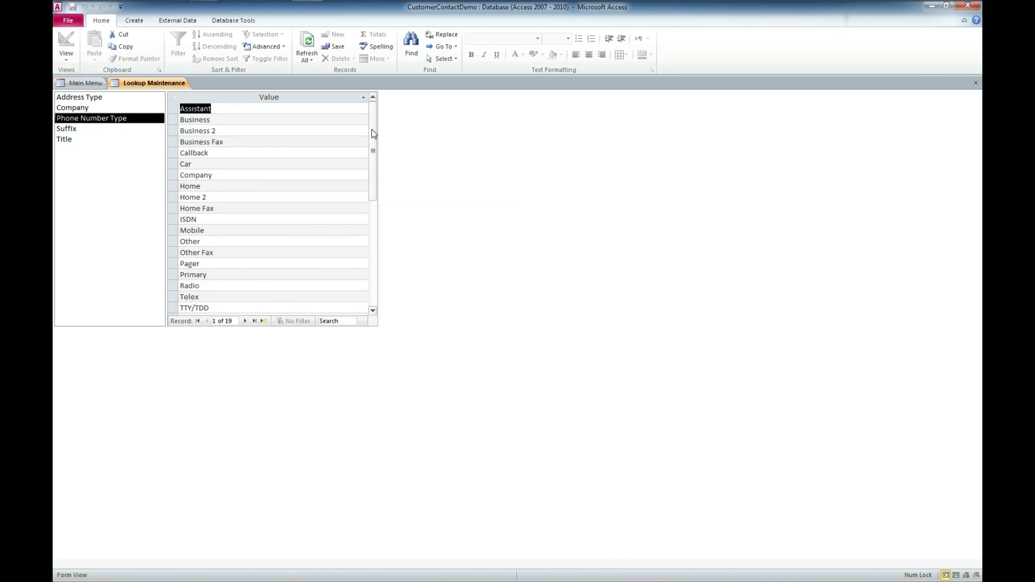
mouse_move(373, 134)
mouse_down()
mouse_move(373, 187)
mouse_move(373, 125)
mouse_up()
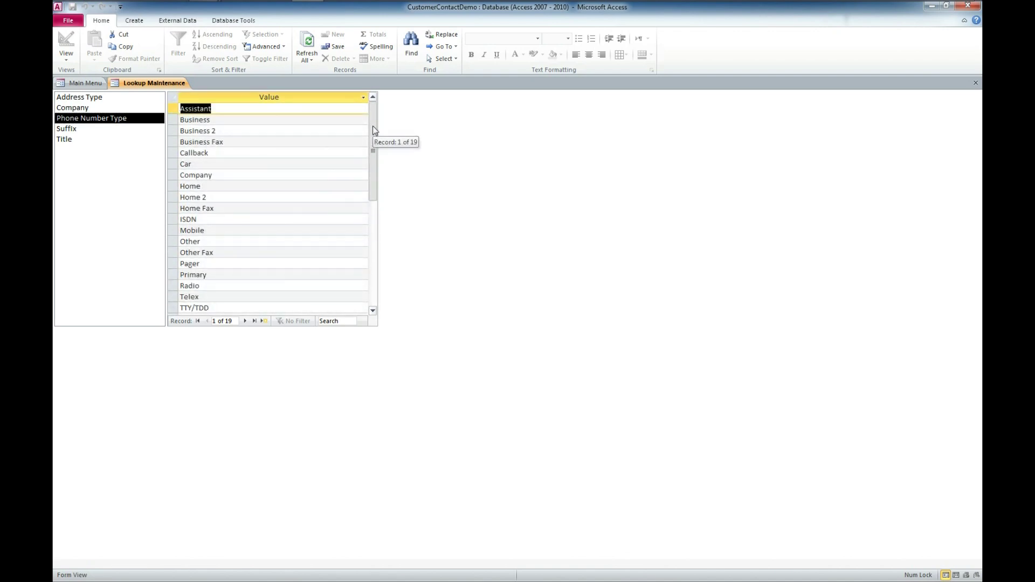
click(72, 131)
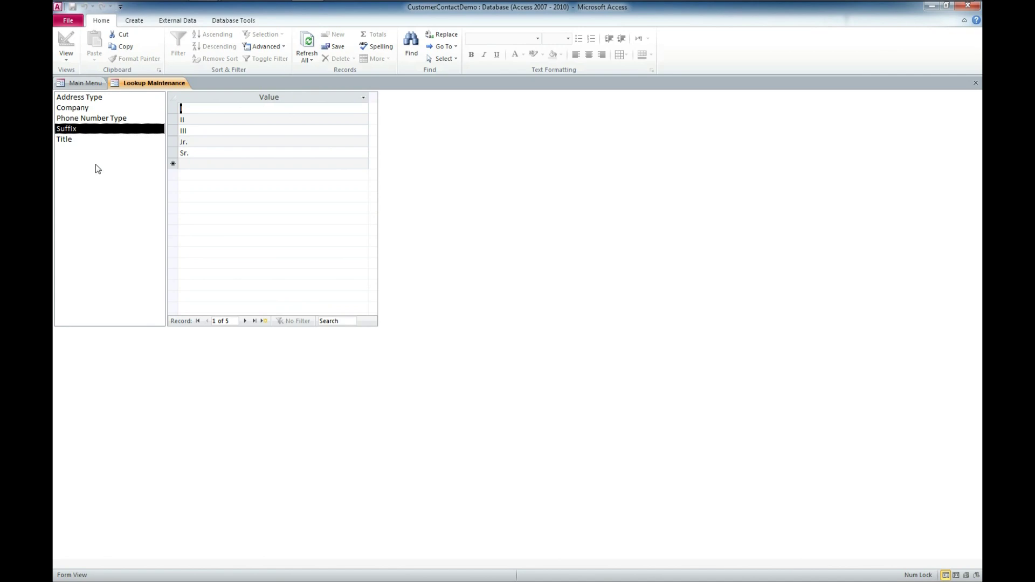
click(80, 140)
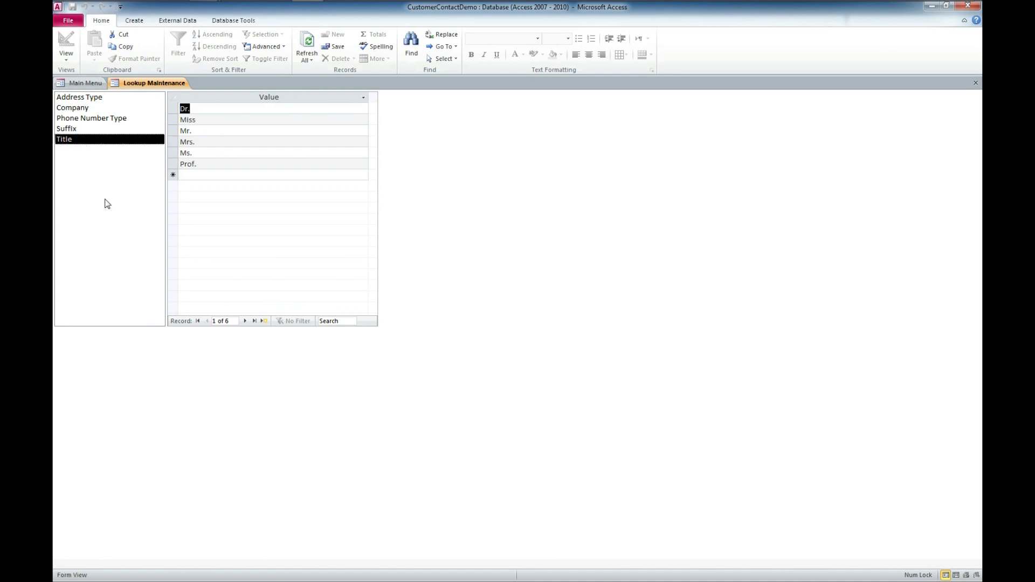
click(95, 98)
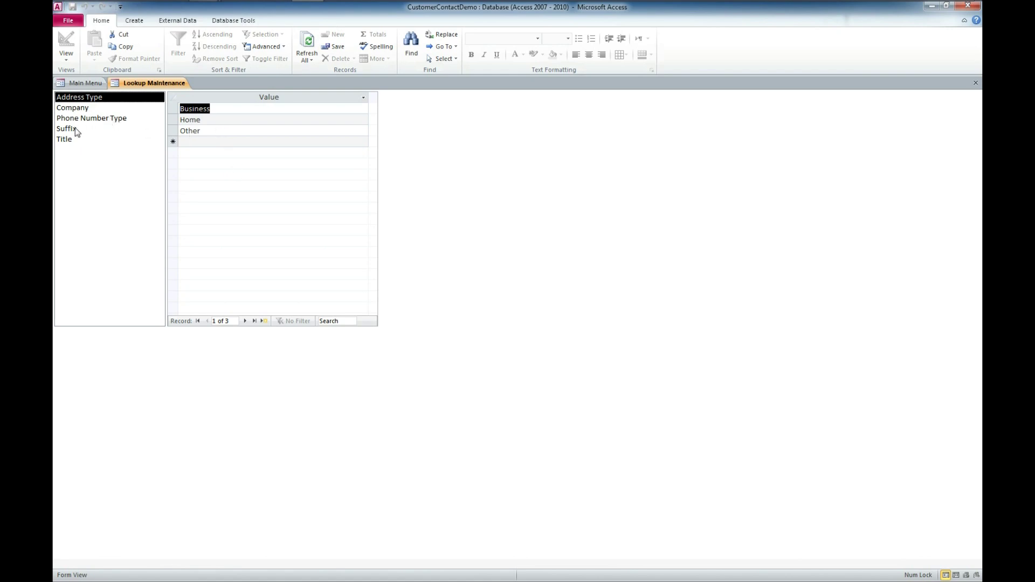
click(80, 108)
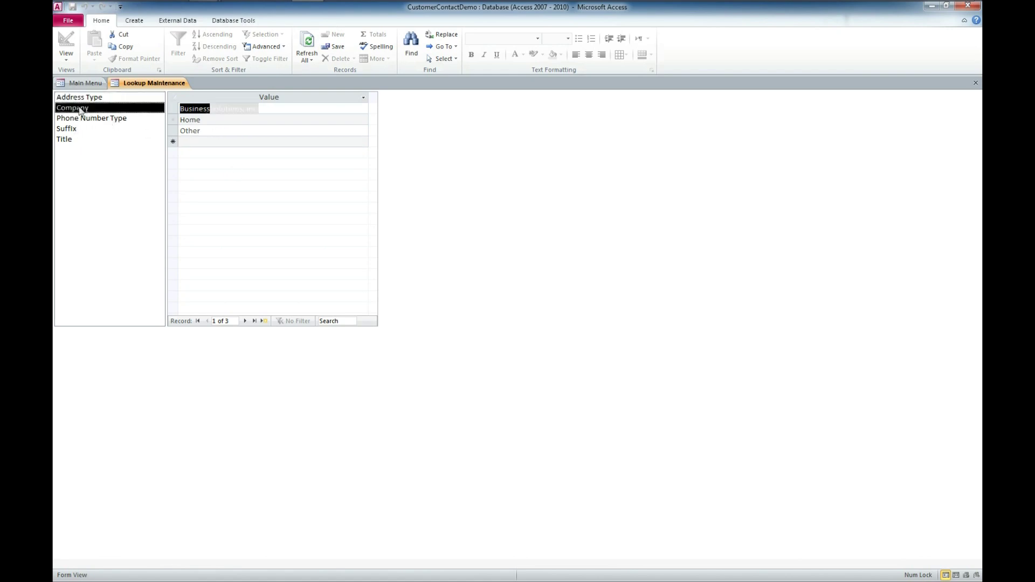
- Add Acme Company to the Company list, verify it, and close the maintenance form
click(271, 112)
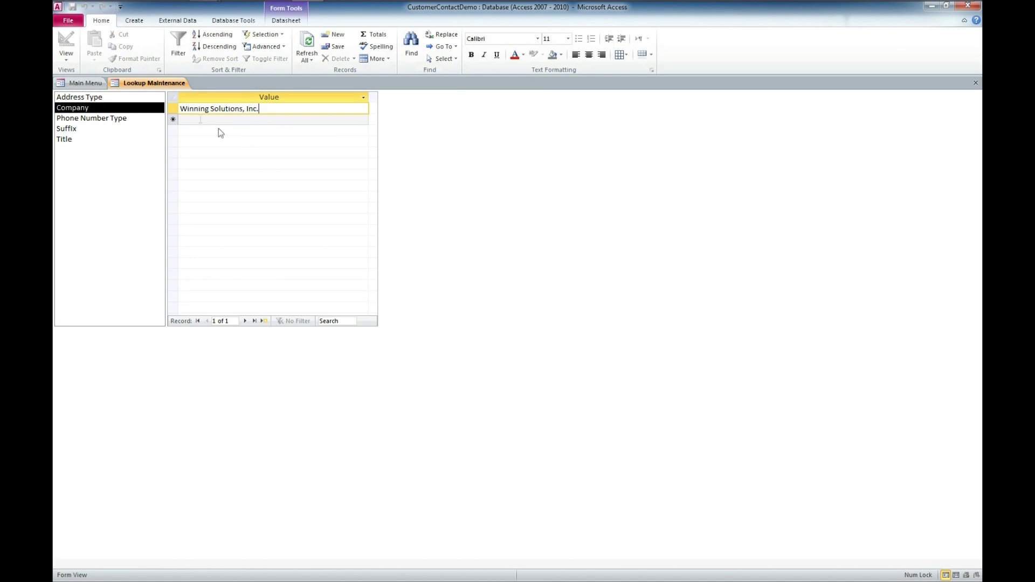
click(190, 121)
text(A)
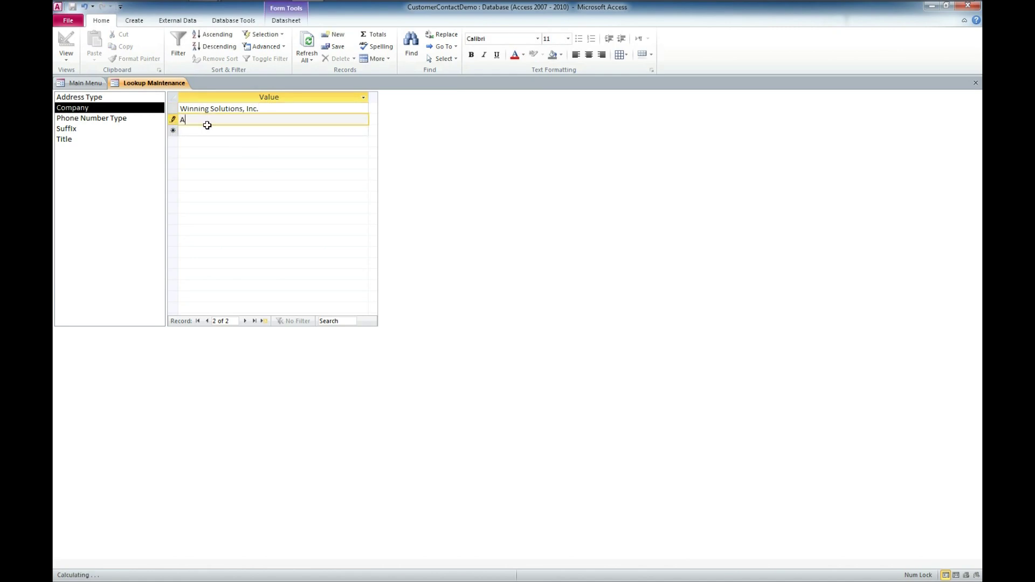
text(cme Co)
text(mpany)
click(107, 129)
click(108, 108)
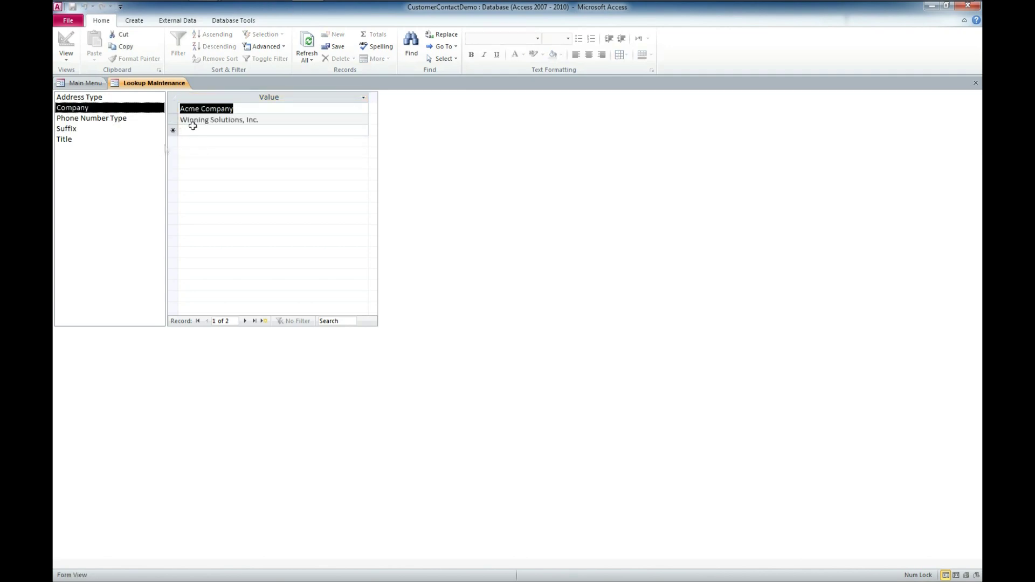
click(976, 84)
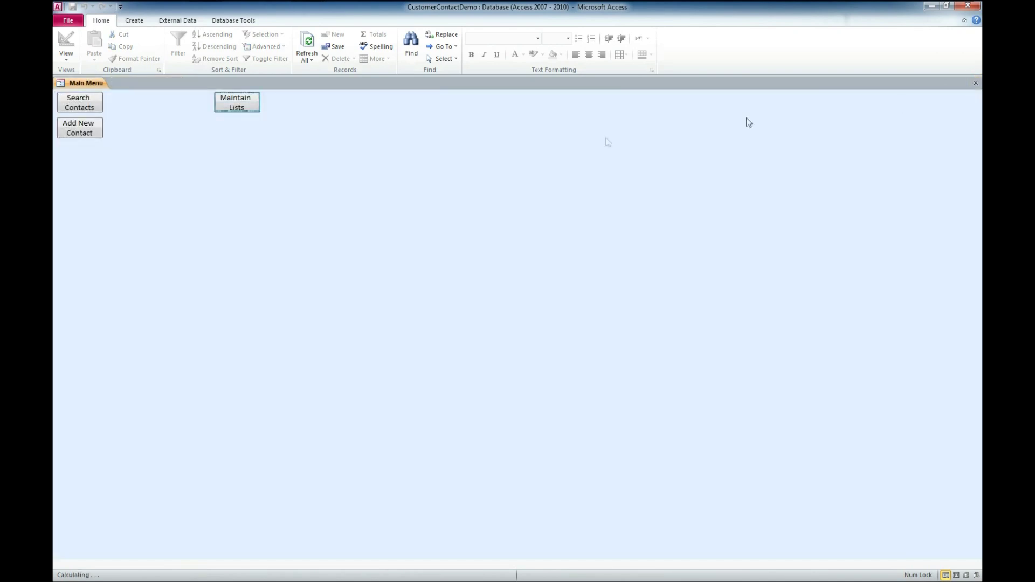
- Confirm the Contact Search company list offers Acme Company, then close the search form without choosing
click(79, 103)
click(309, 114)
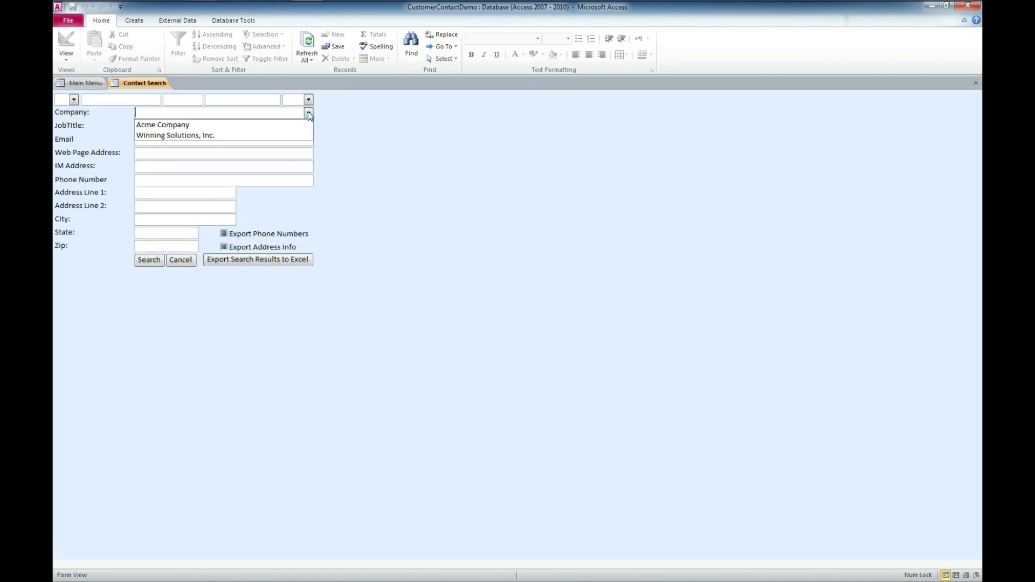
key(Escape)
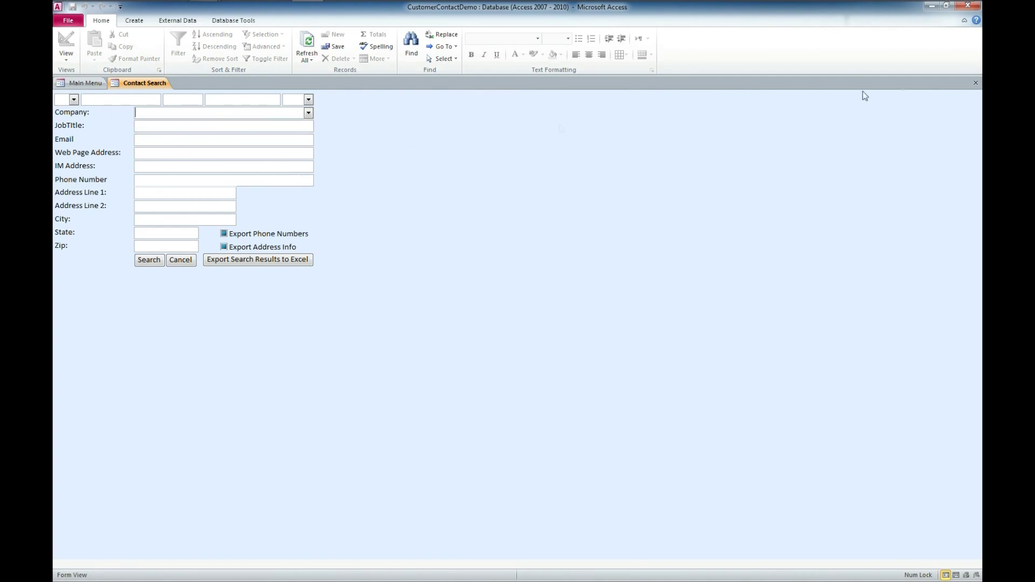
click(975, 84)
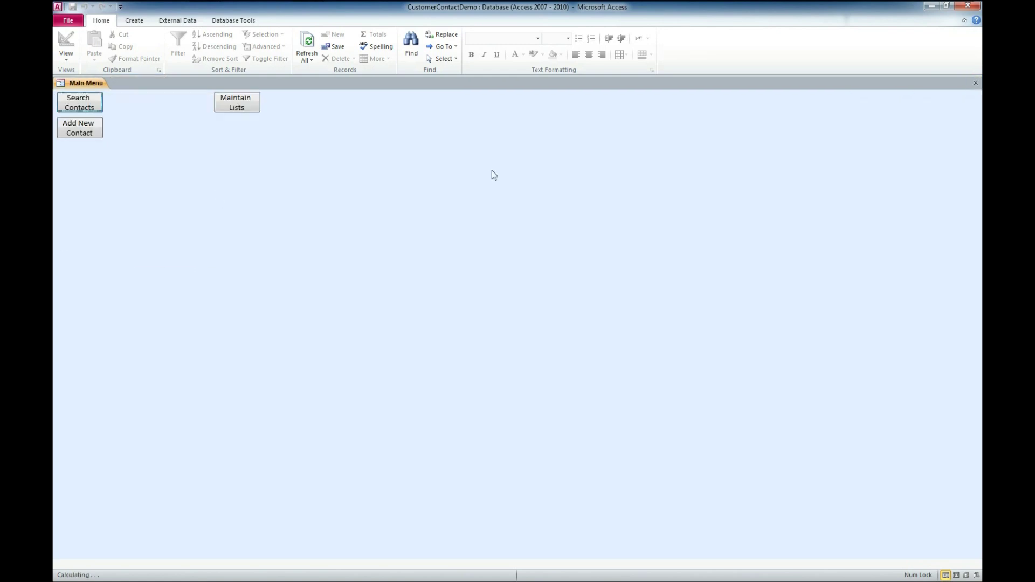